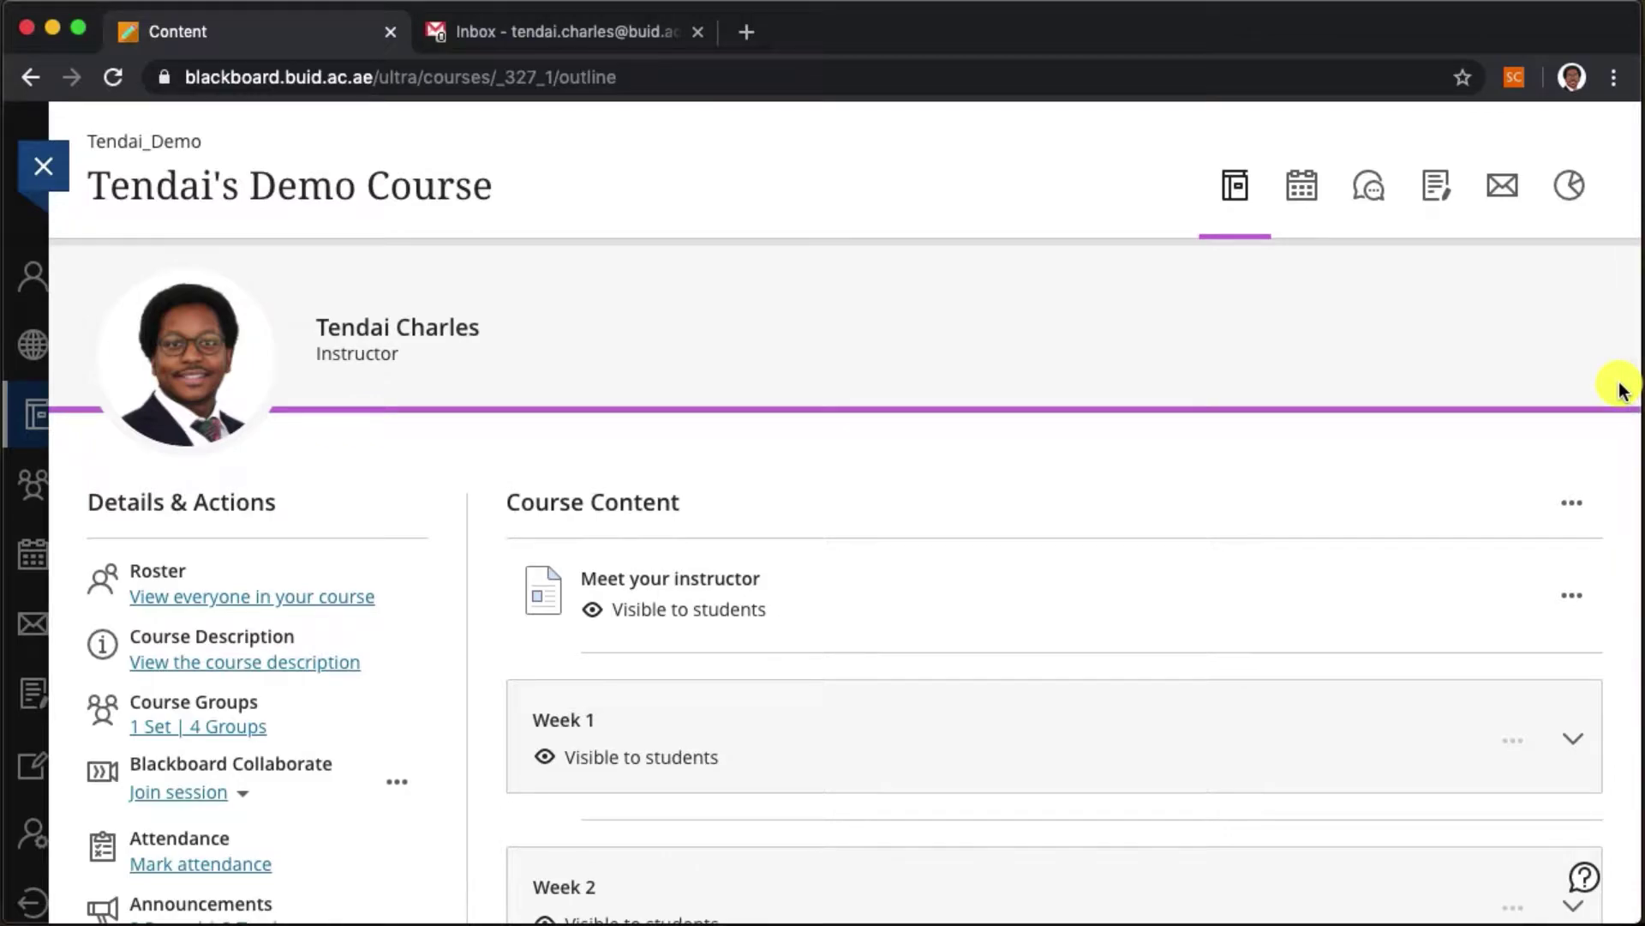
Step: Expand Week 1 and then its Lesson 2 folder to list Pre-Lesson Study and In-Lesson Slides
scroll(1623, 390, "down", 4)
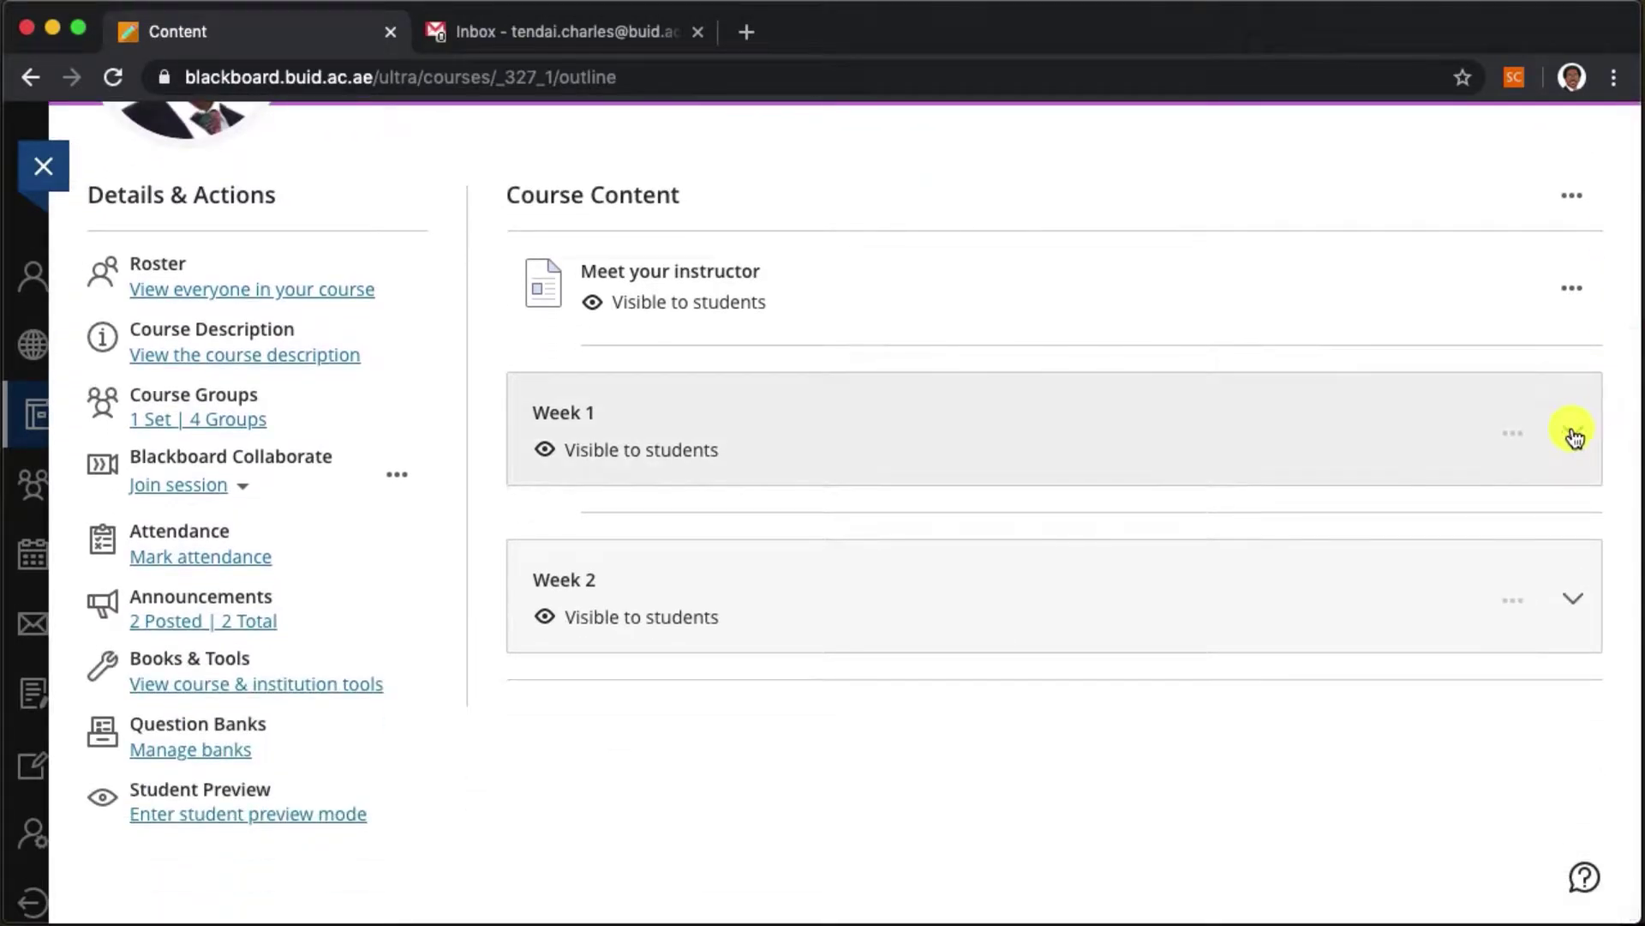
left_click(1574, 433)
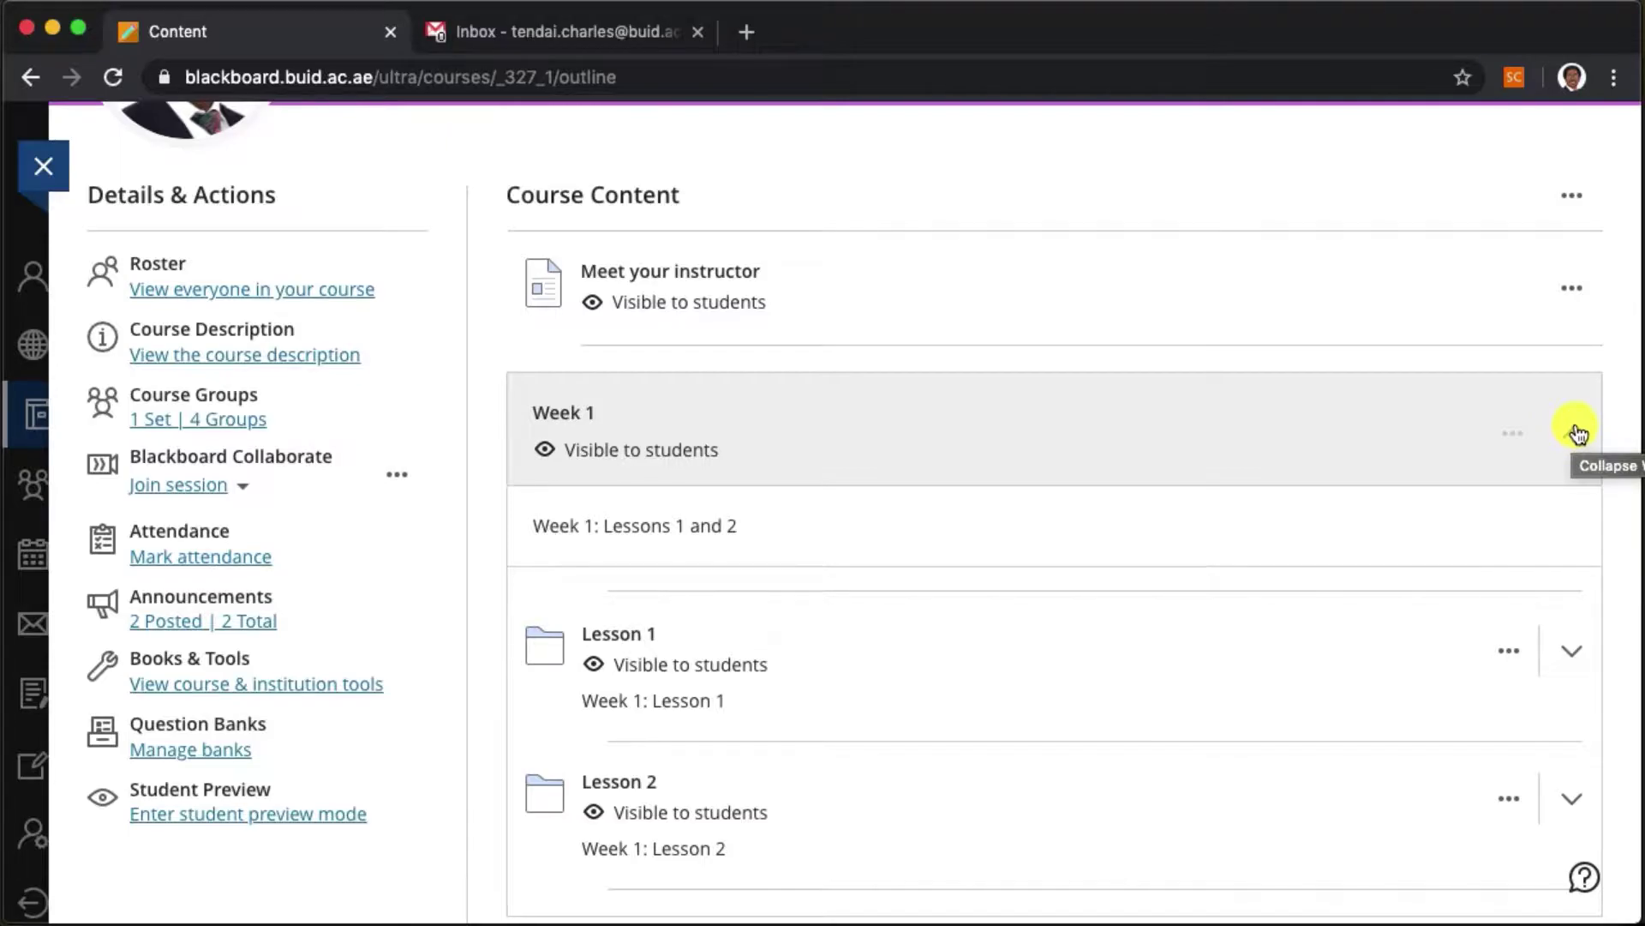
scroll(1577, 434, "down", 3)
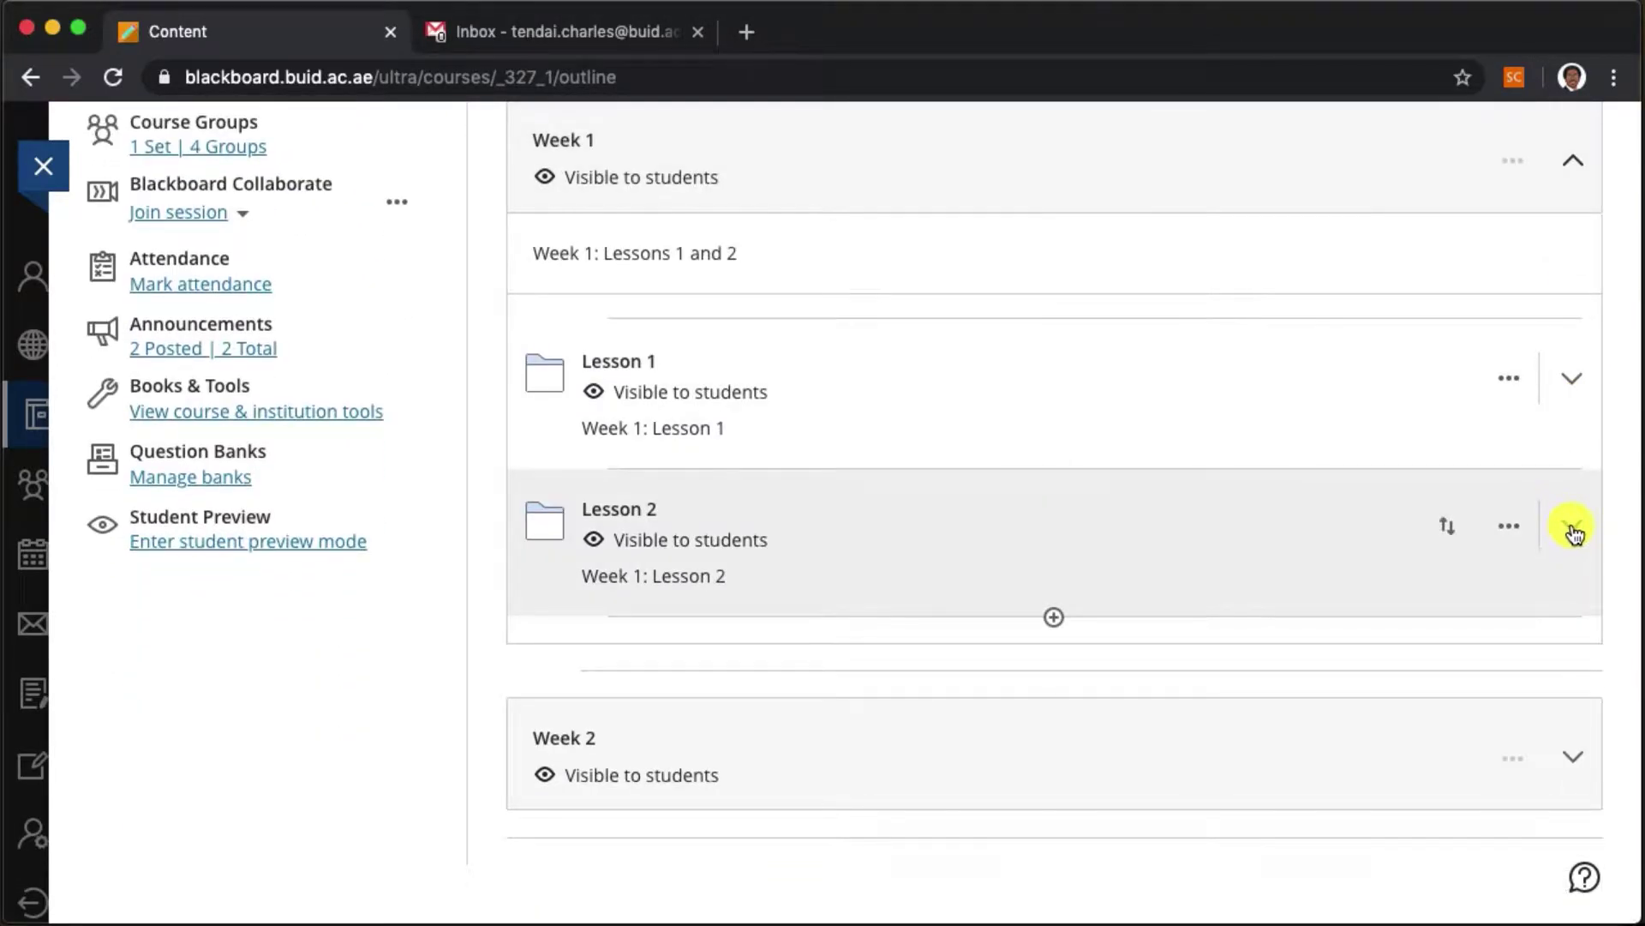
left_click(1572, 526)
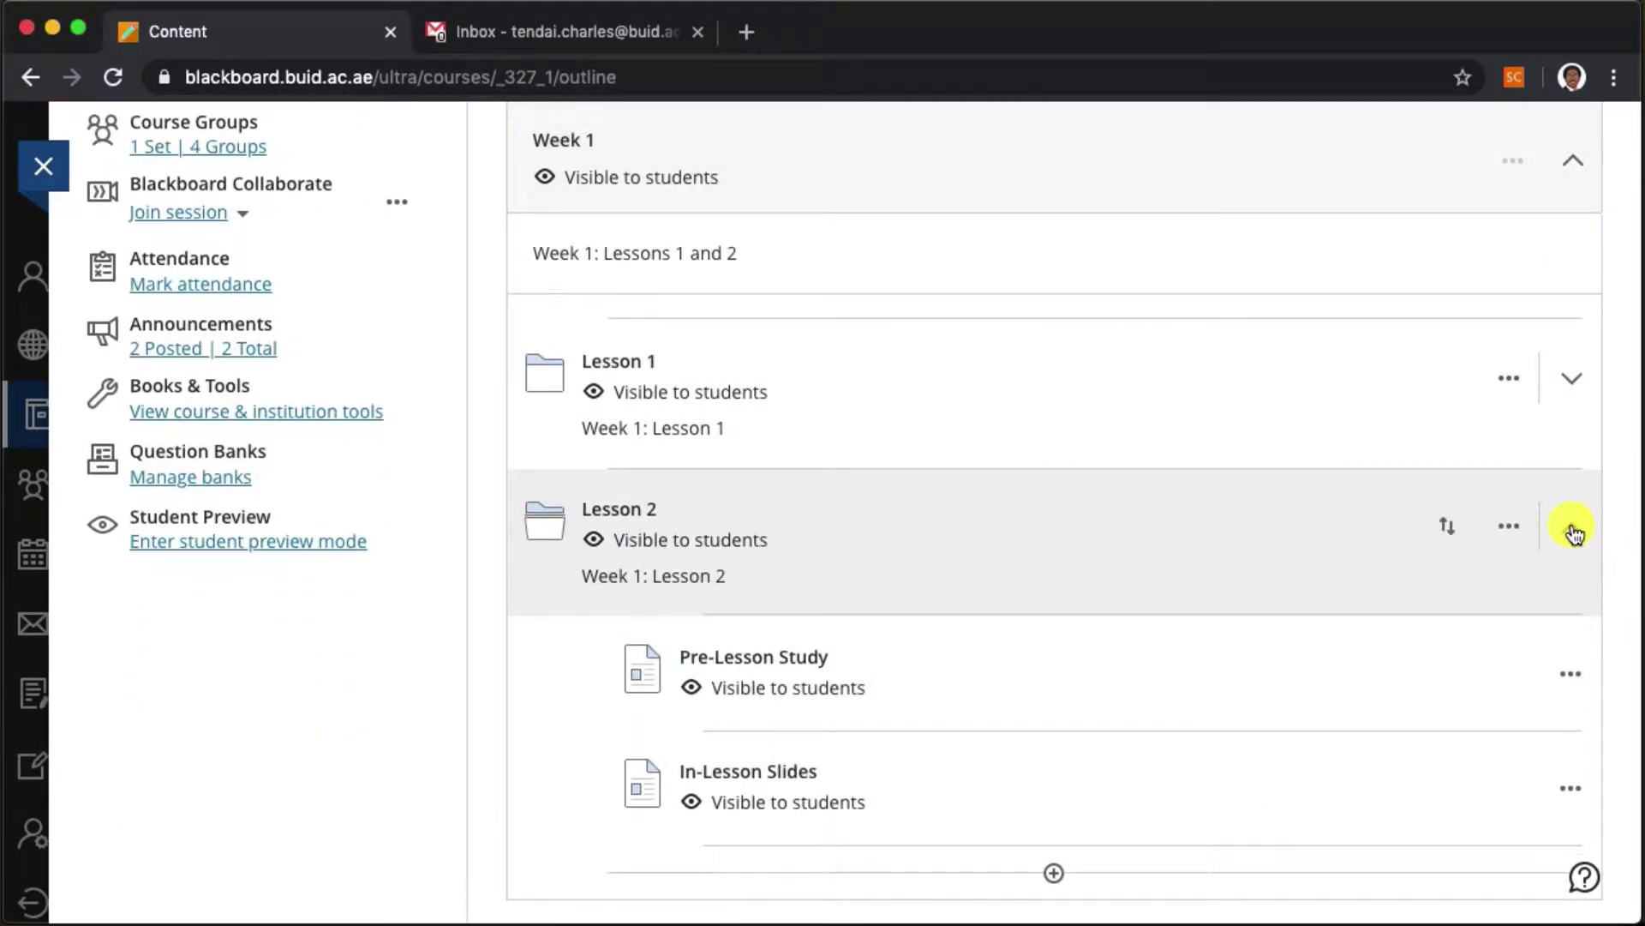
scroll(1577, 533, "down", 3)
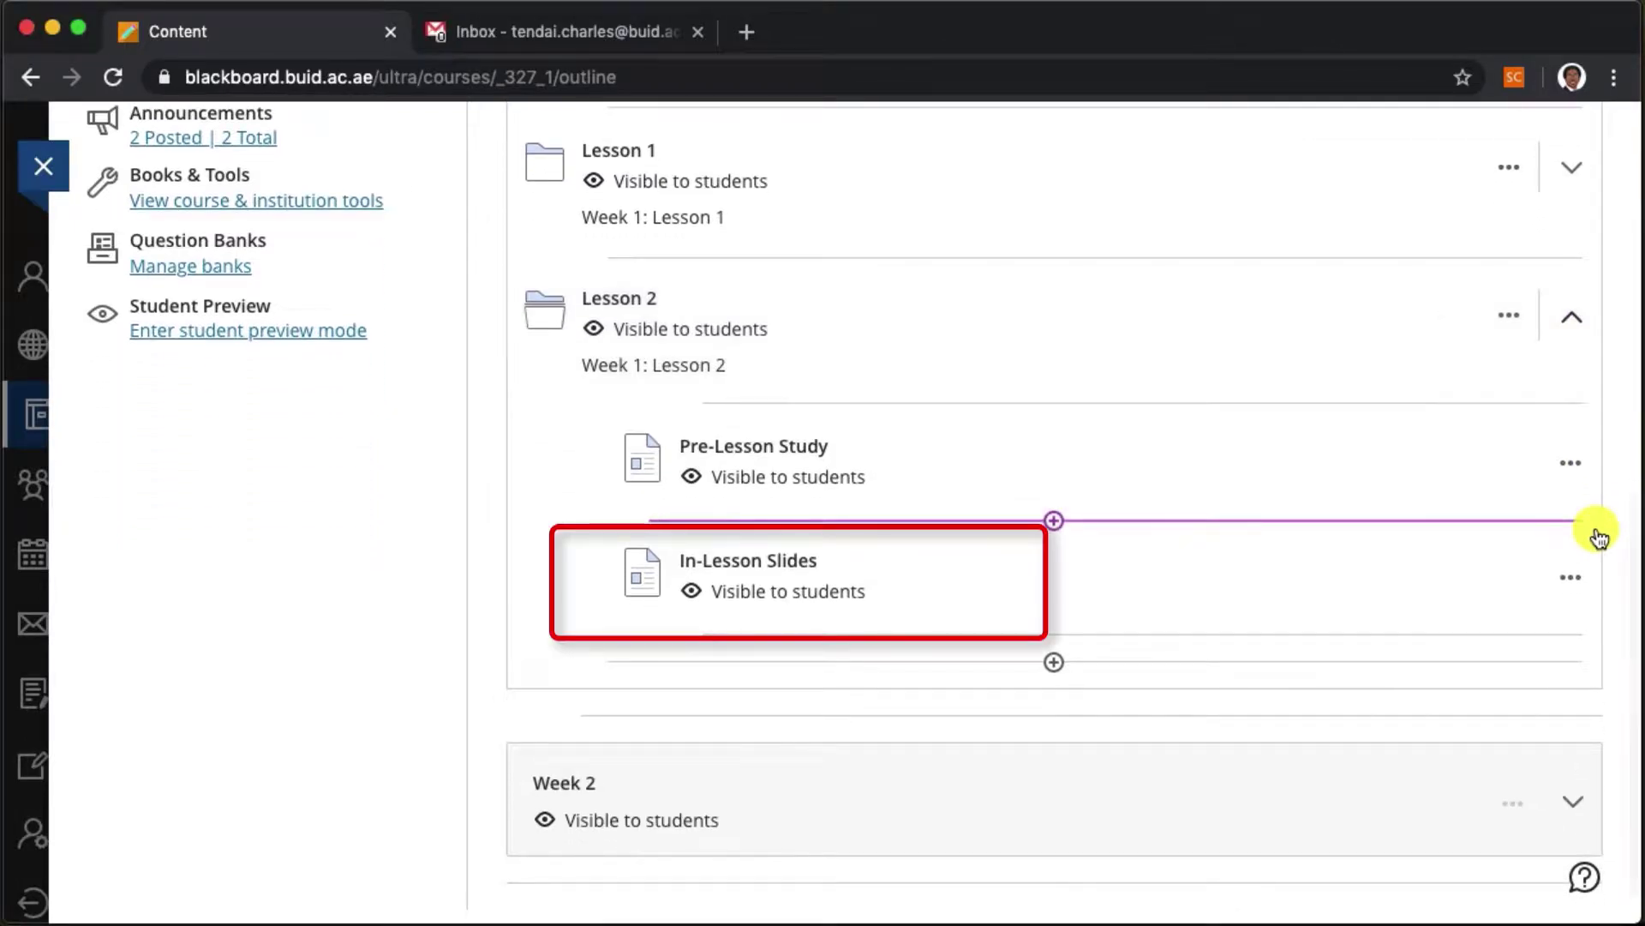
Step: Make In-Lesson Slides conditionally available from 5/18/20 at 10:15 AM, hidden from students beforehand
left_click(883, 594)
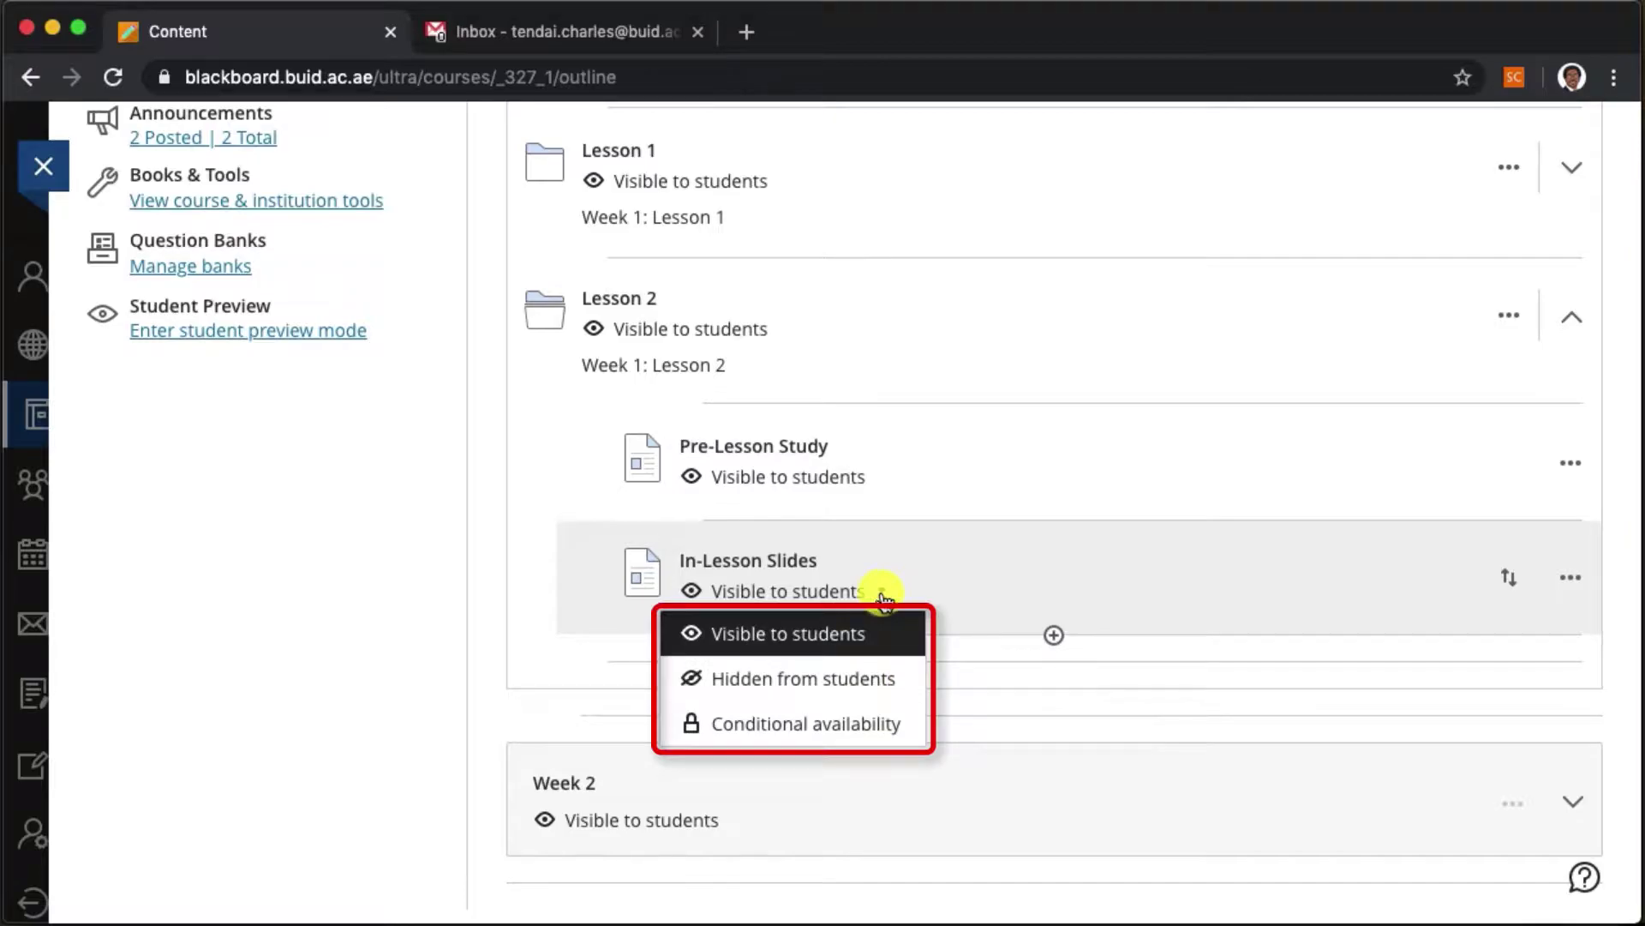
left_click(839, 724)
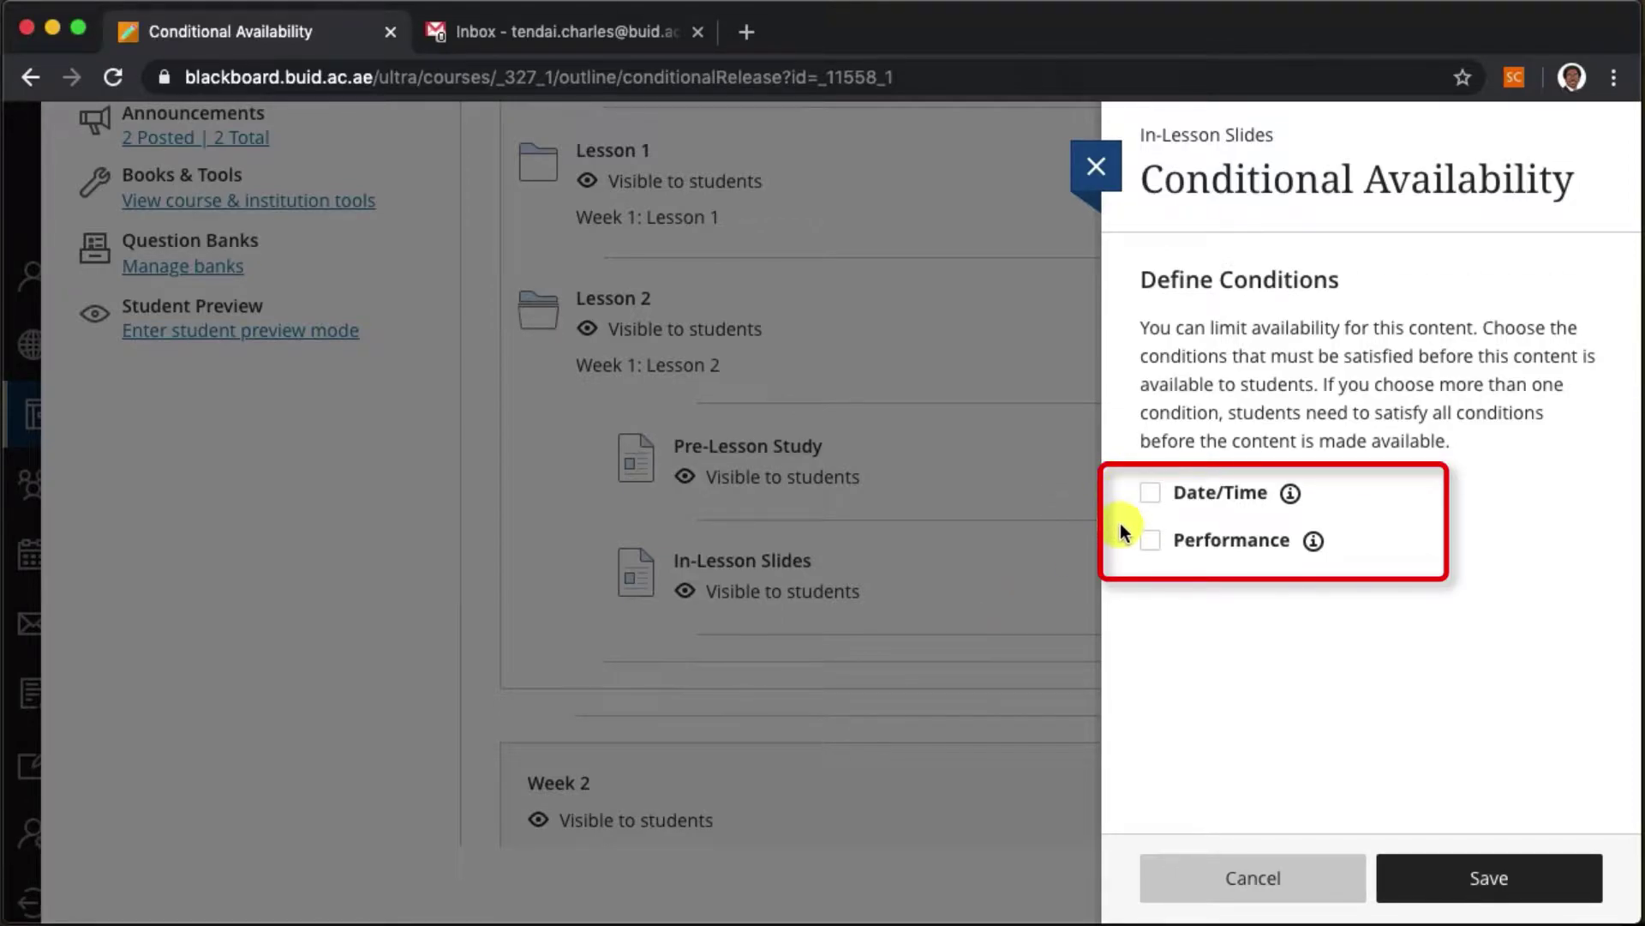
left_click(1153, 493)
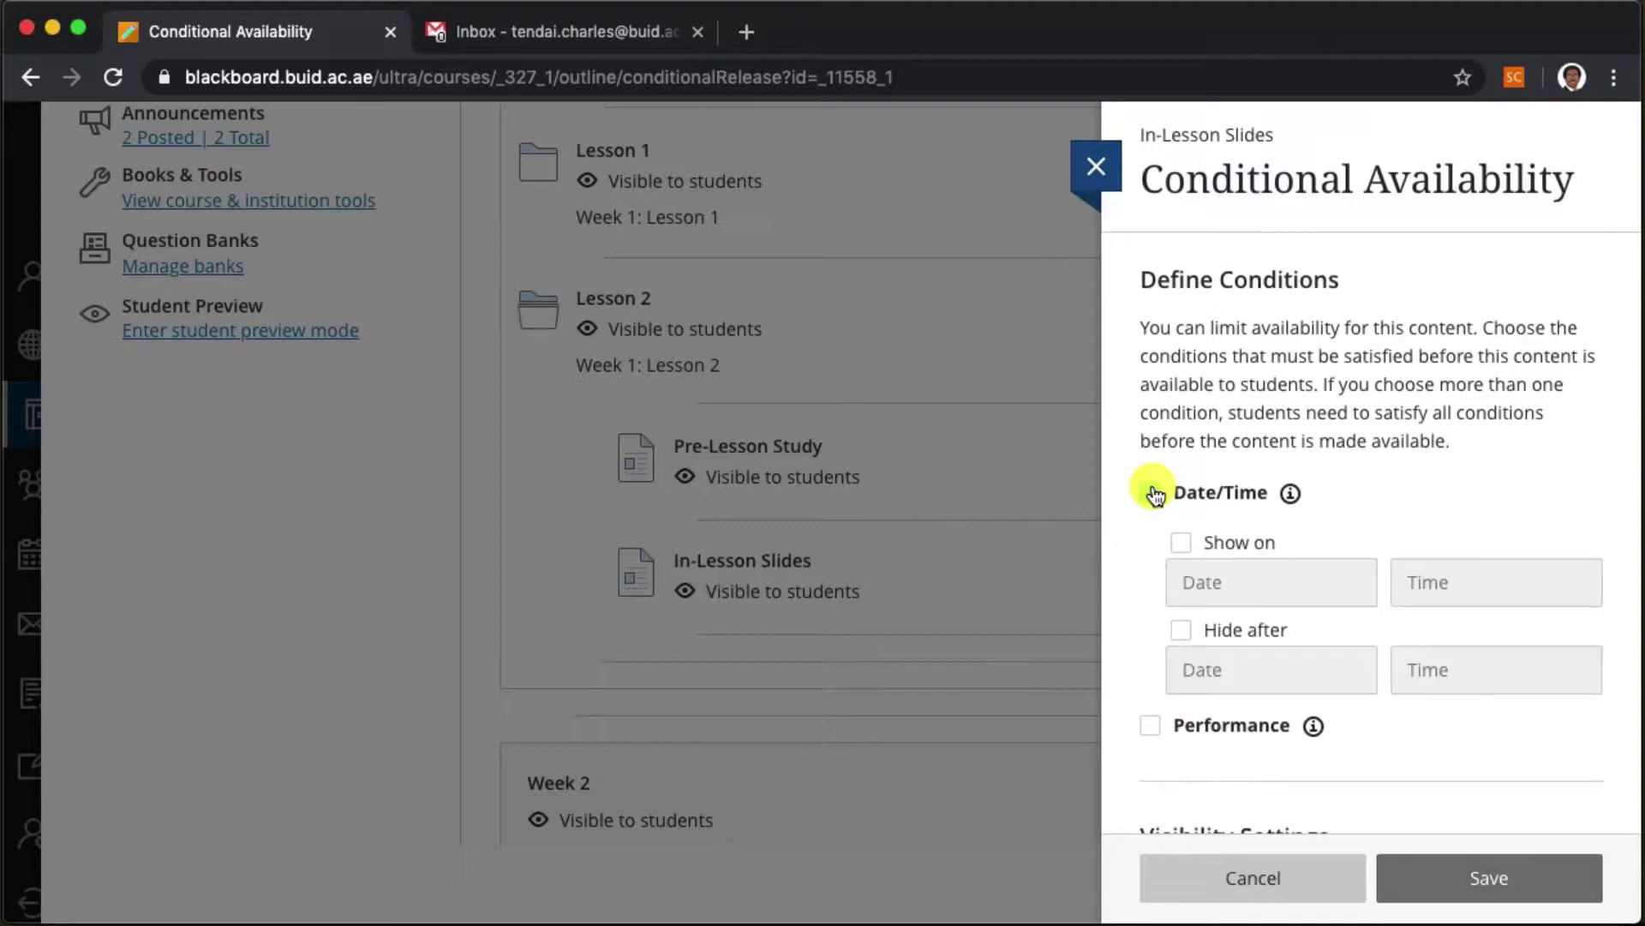
left_click(1181, 543)
left_click(1444, 575)
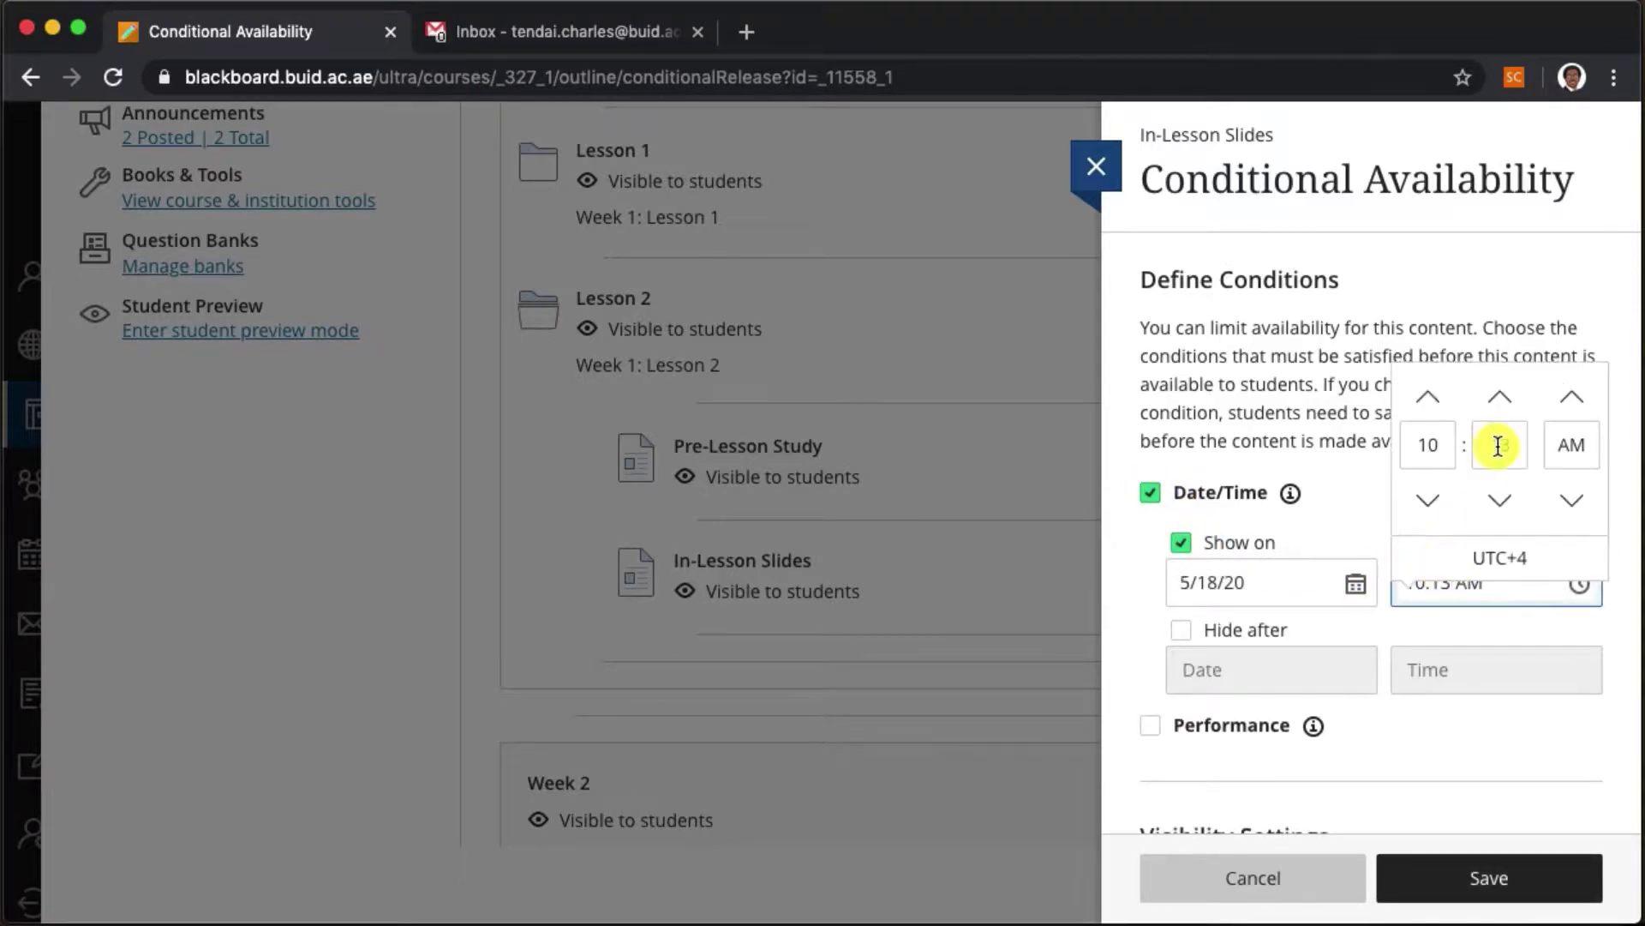
type("15")
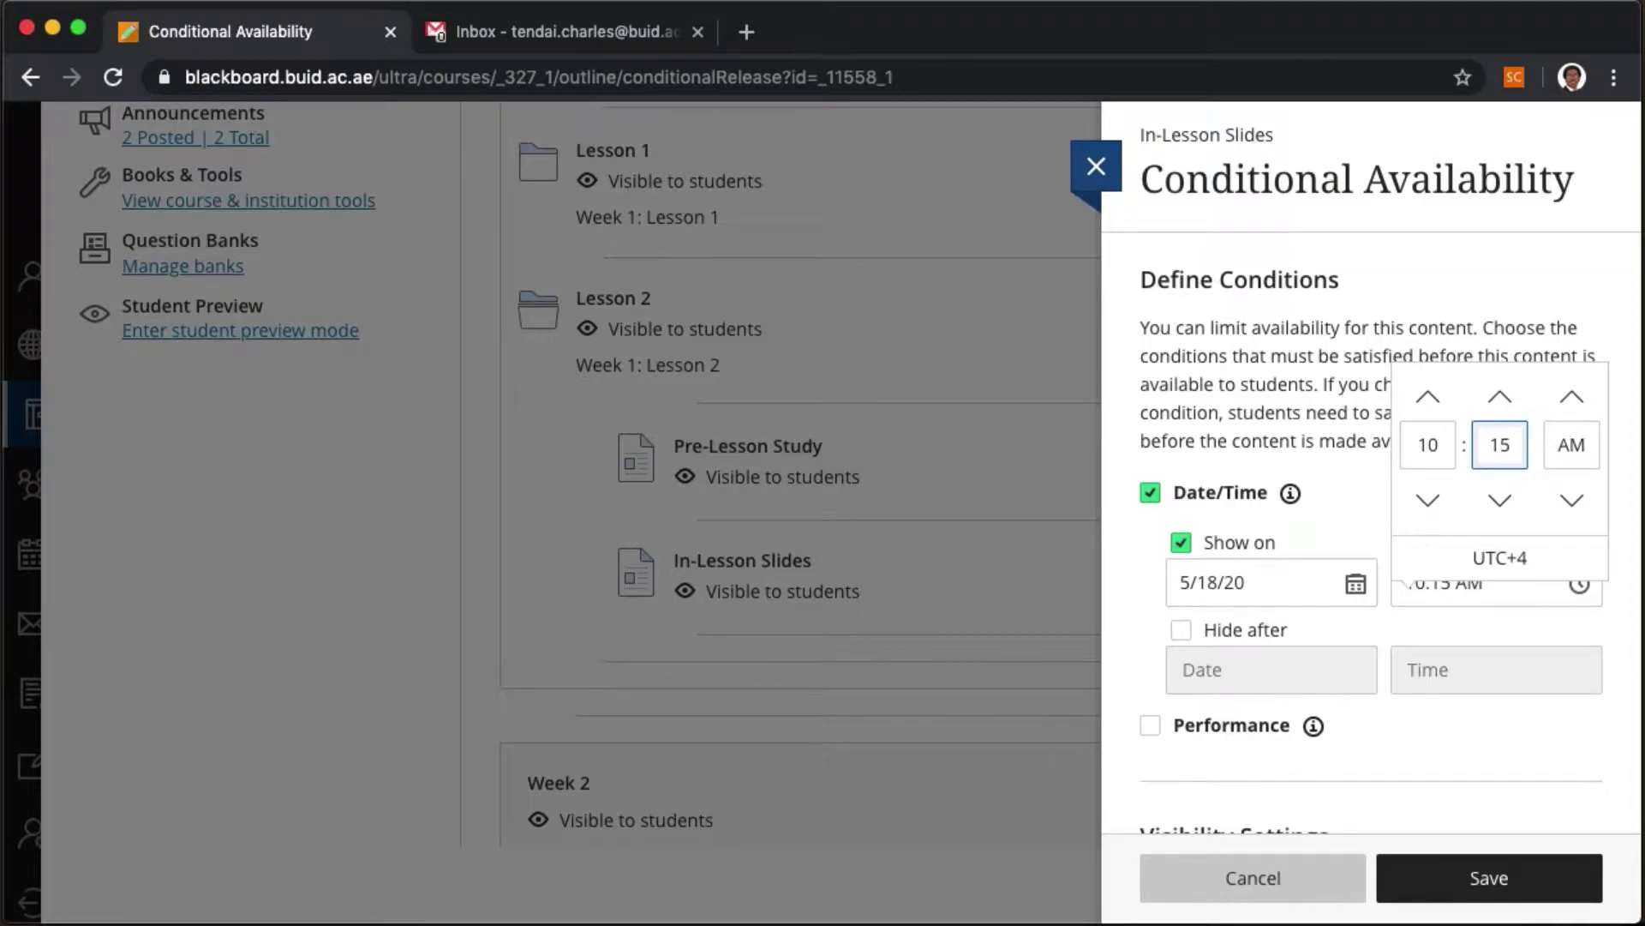
left_click(1433, 703)
scroll(1438, 698, "down", 3)
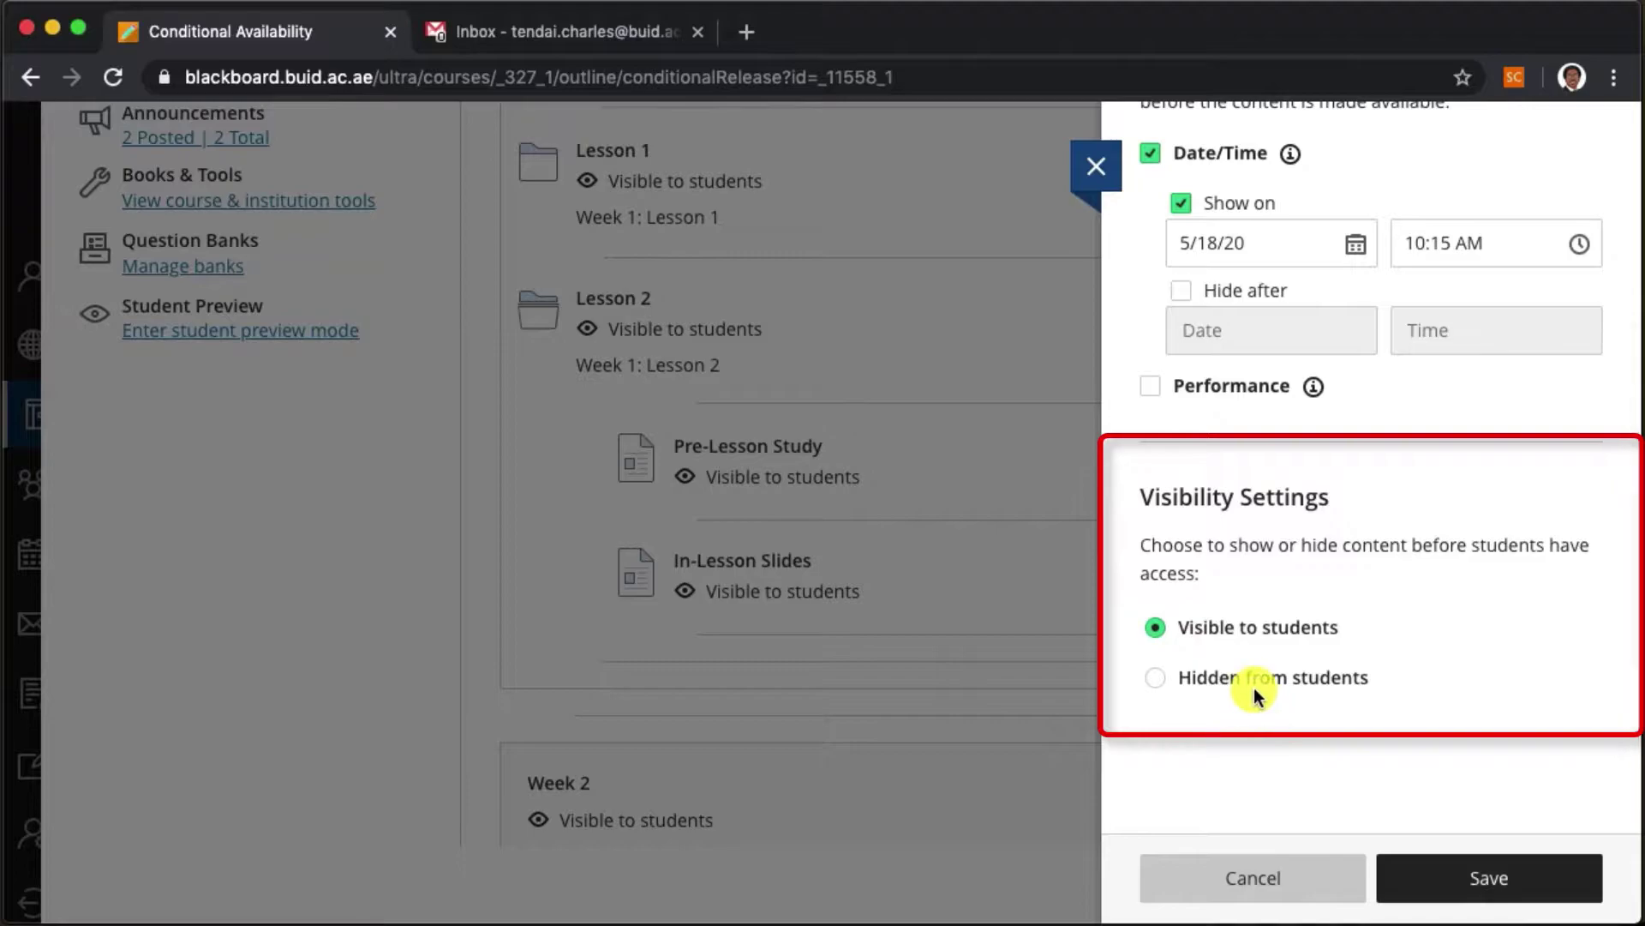
left_click(1253, 681)
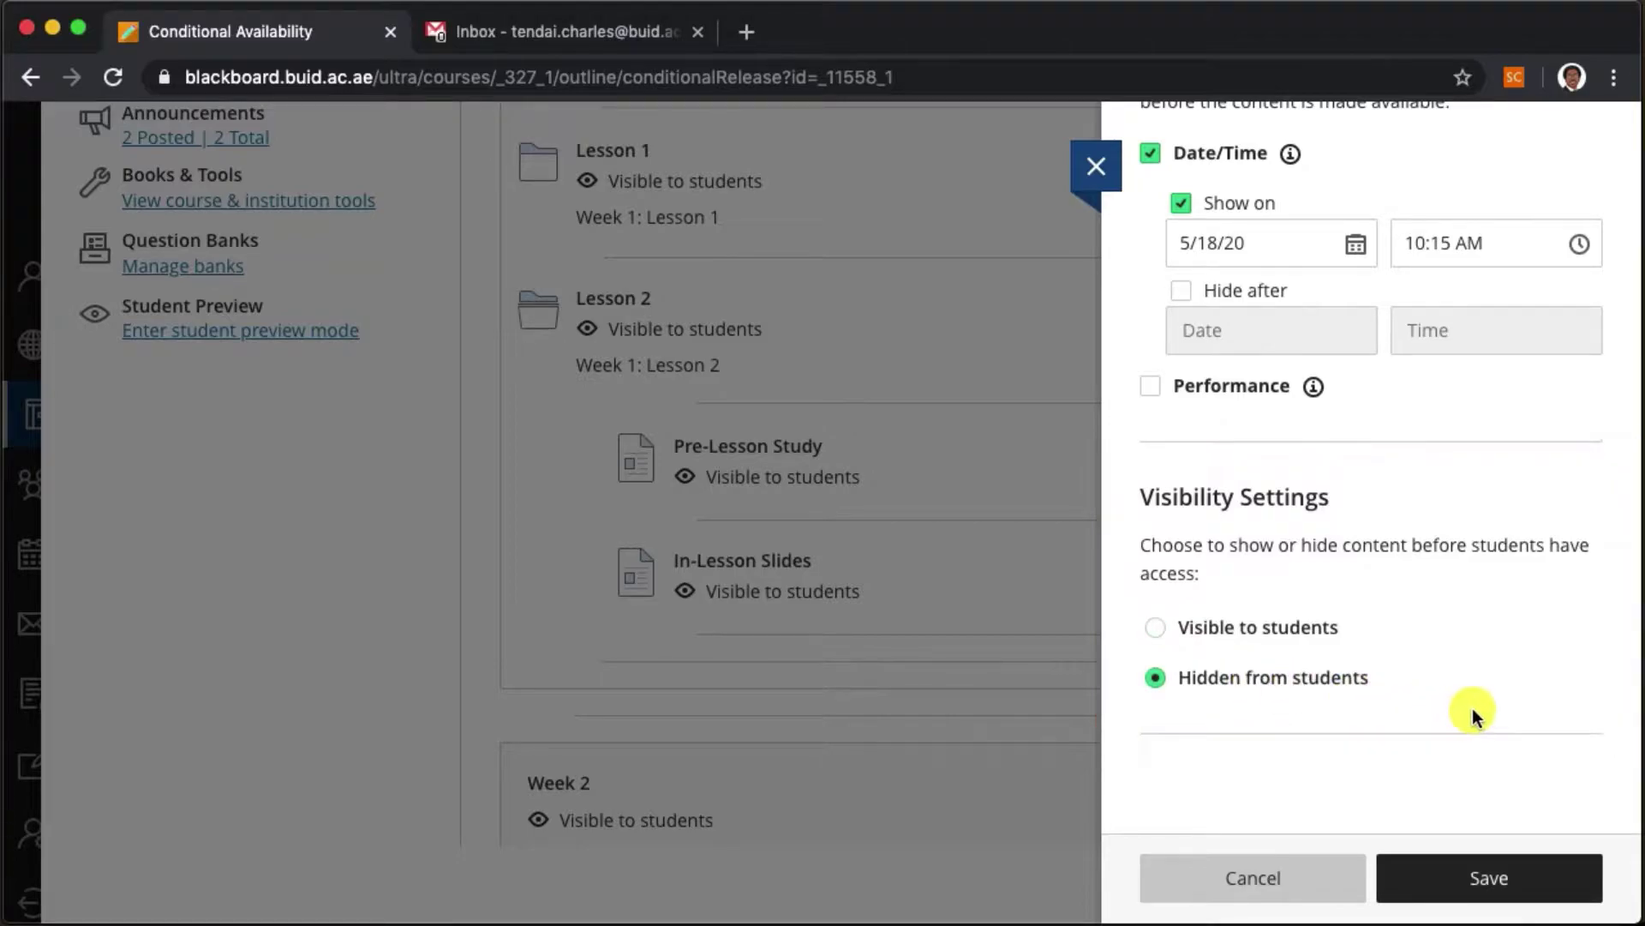
scroll(1472, 708, "down", 1)
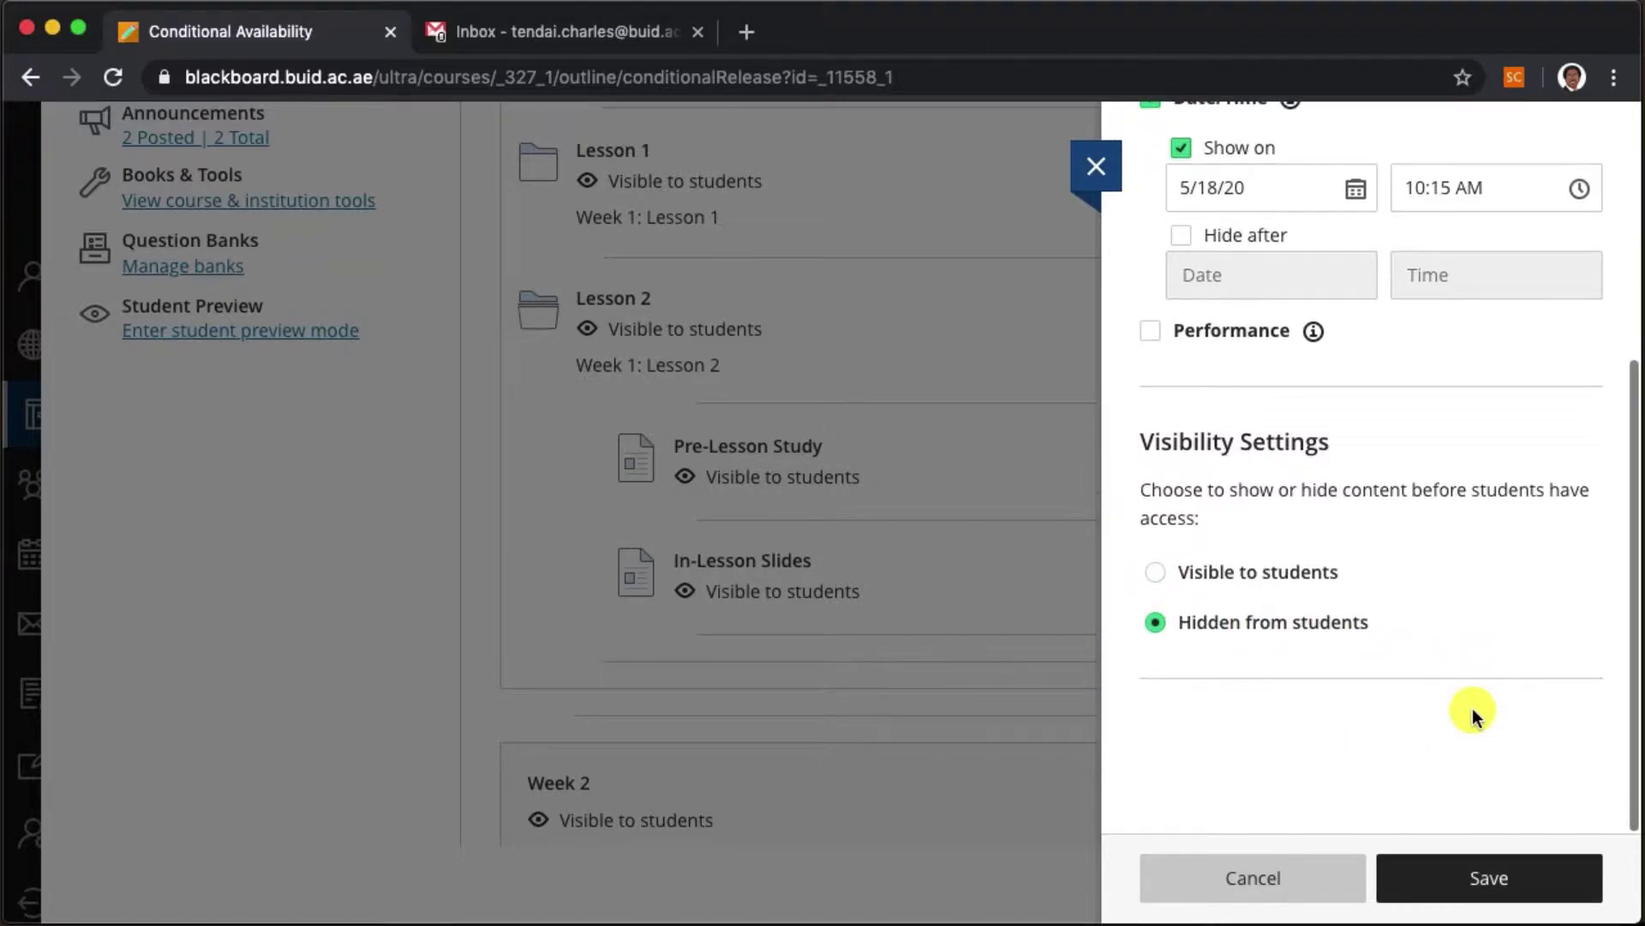
left_click(1467, 875)
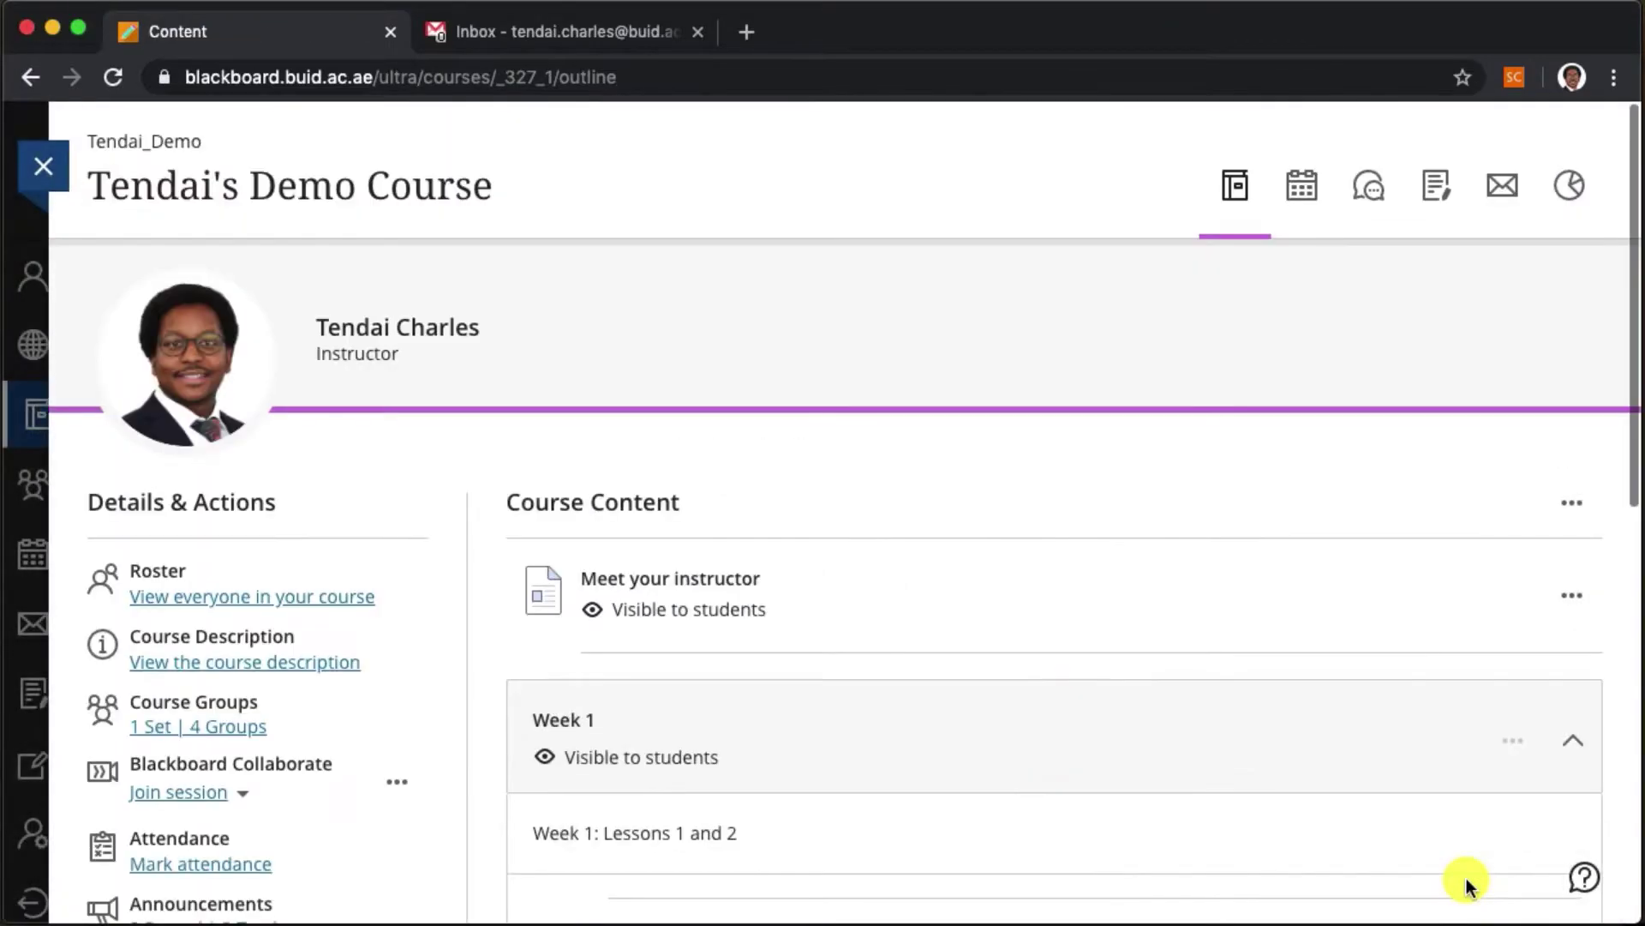
scroll(1454, 790, "down", 2)
scroll(1457, 790, "down", 5)
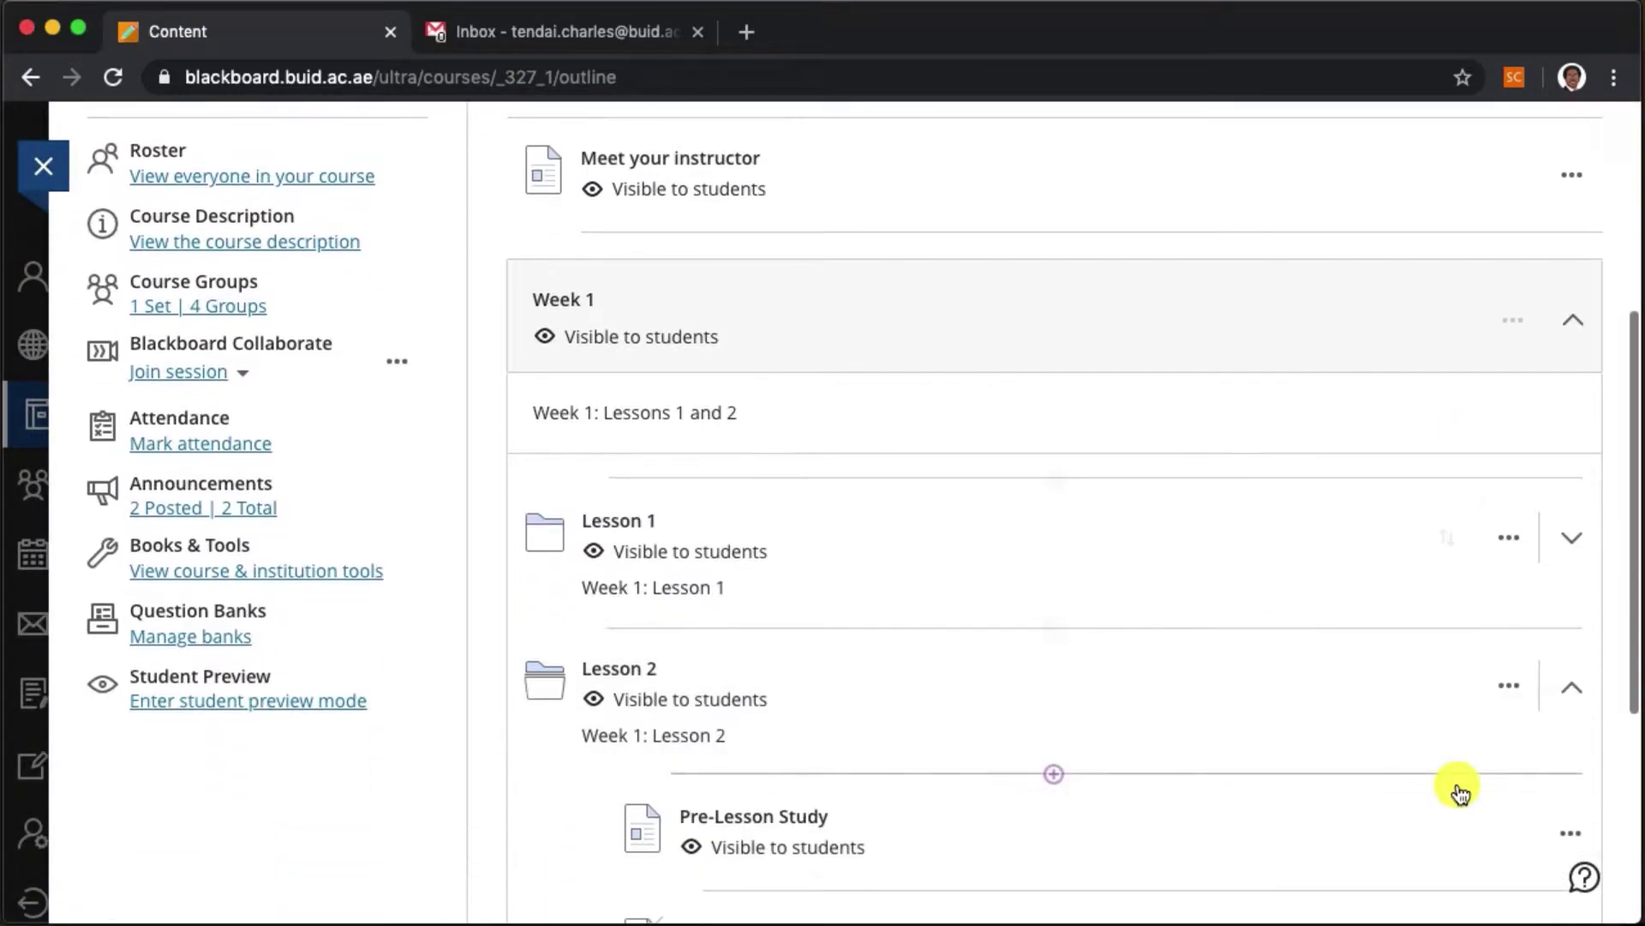
mouse_move(1045, 755)
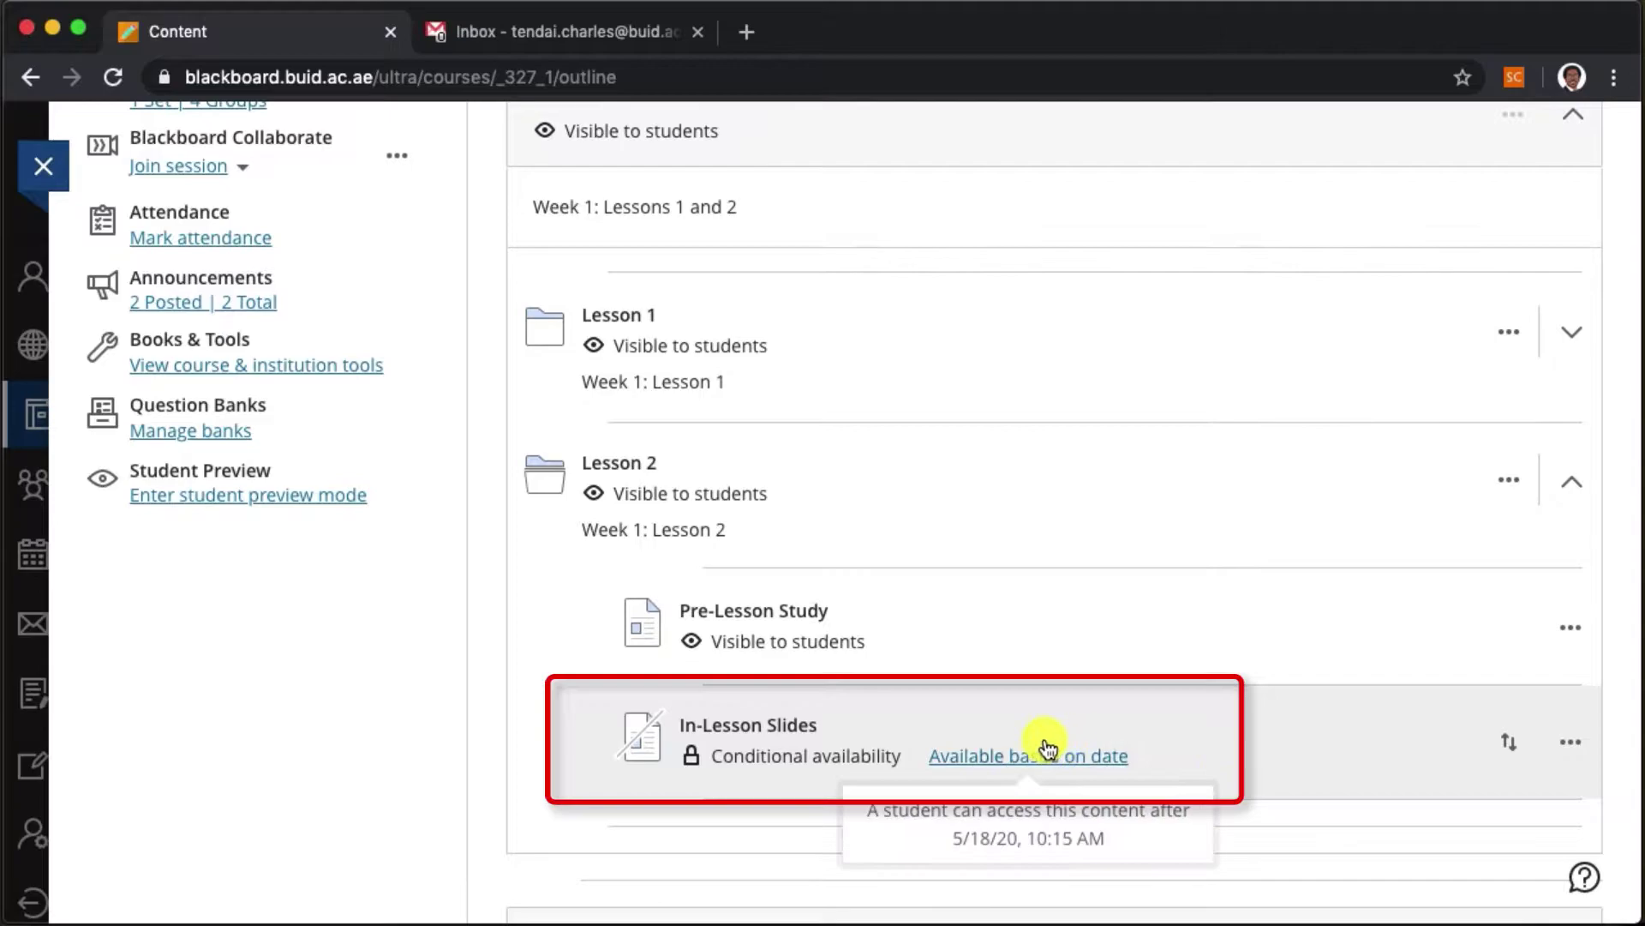
scroll(273, 578, "up", 1)
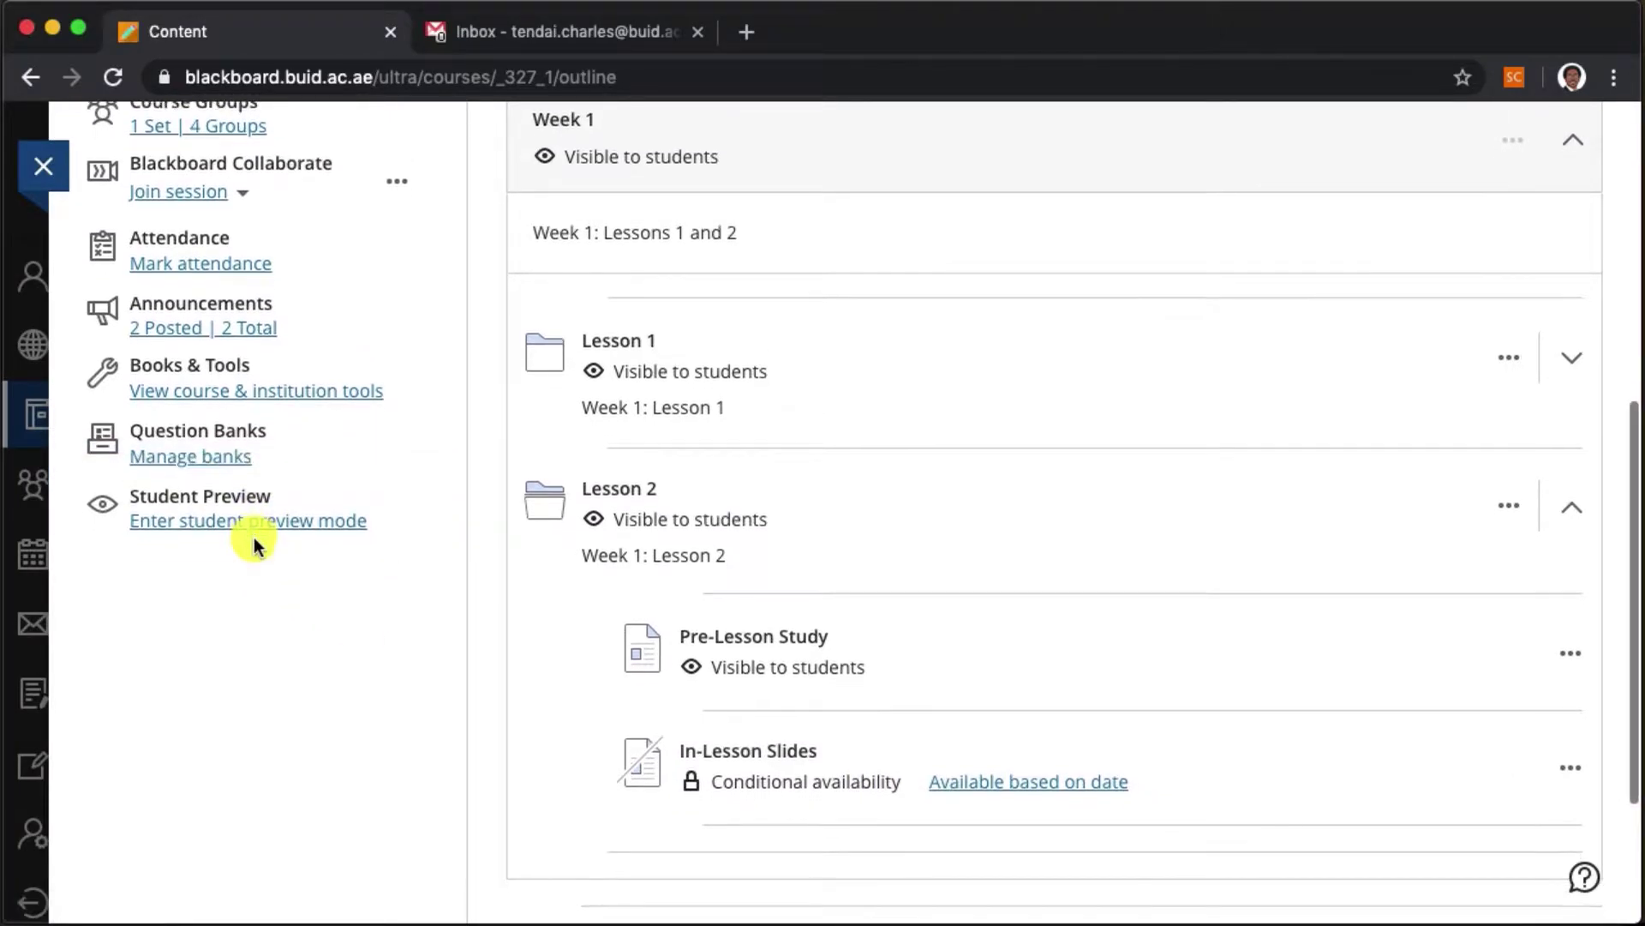
Step: Start Student Preview and expand Week 1's Lesson 2, where only Pre-Lesson Study appears
left_click(255, 533)
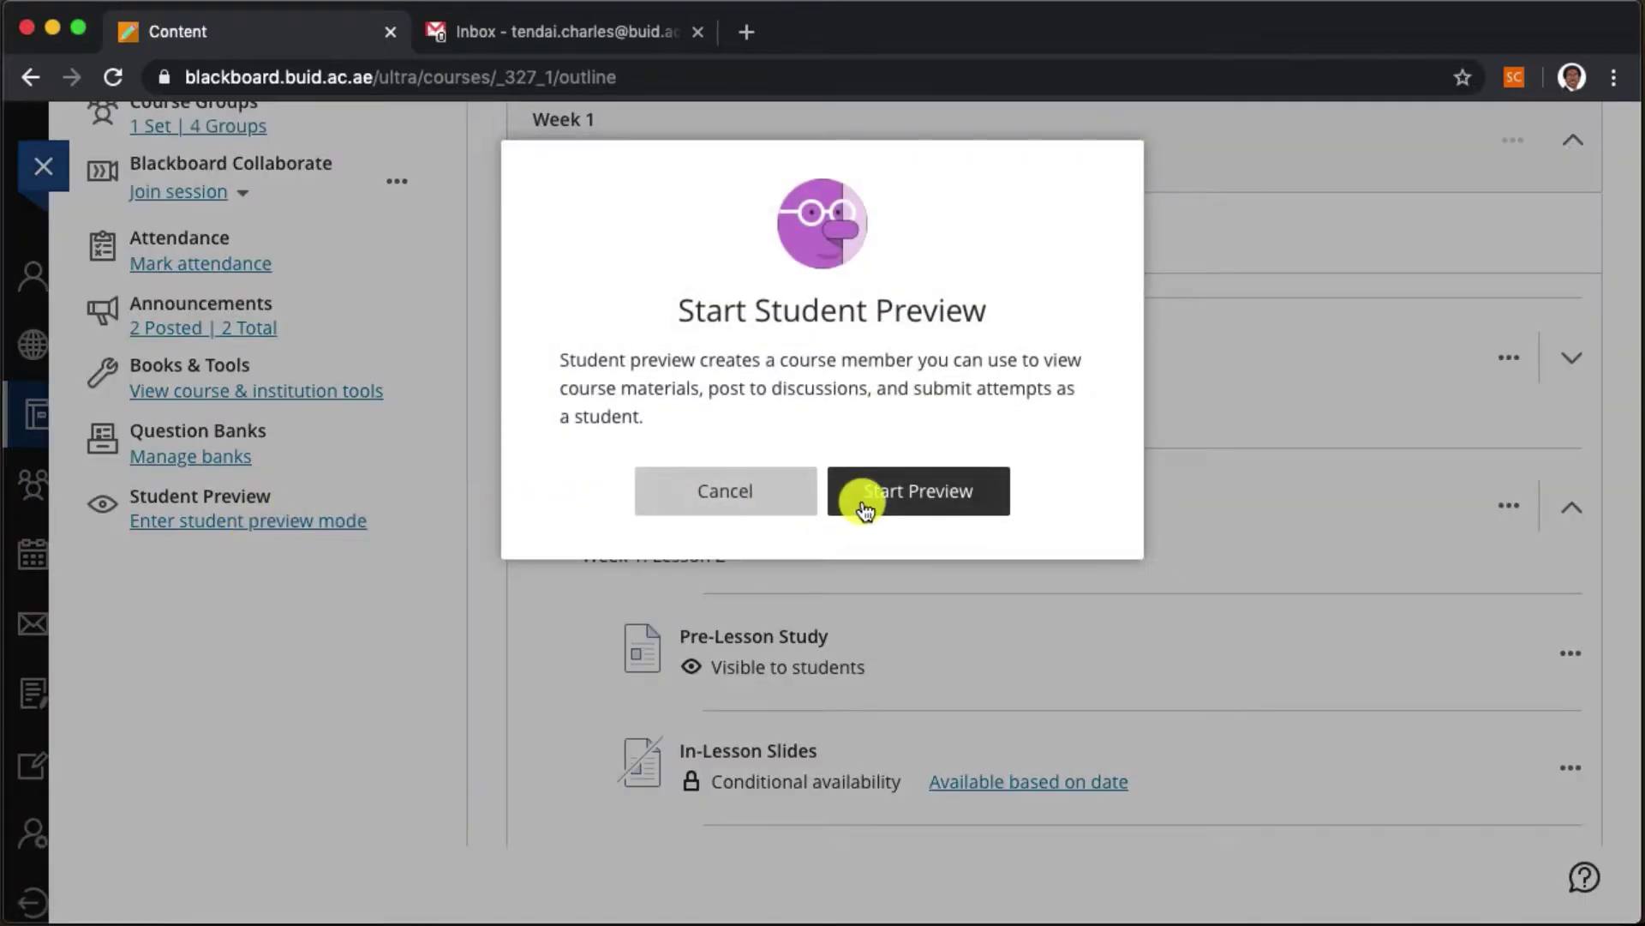
left_click(861, 500)
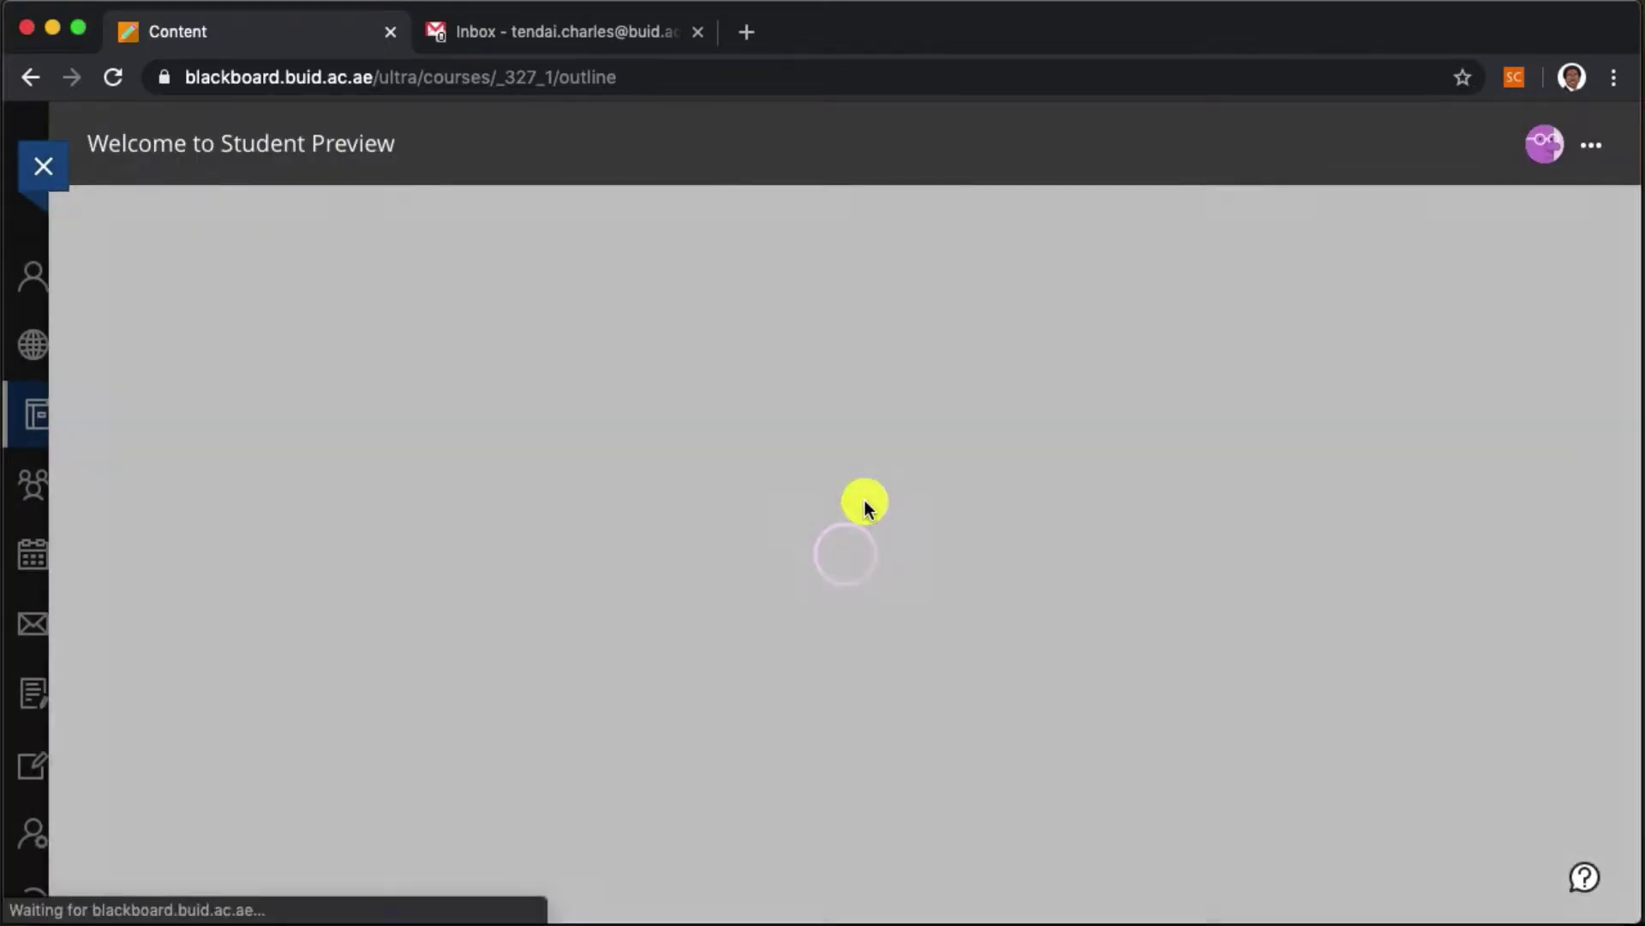
scroll(1440, 525, "down", 3)
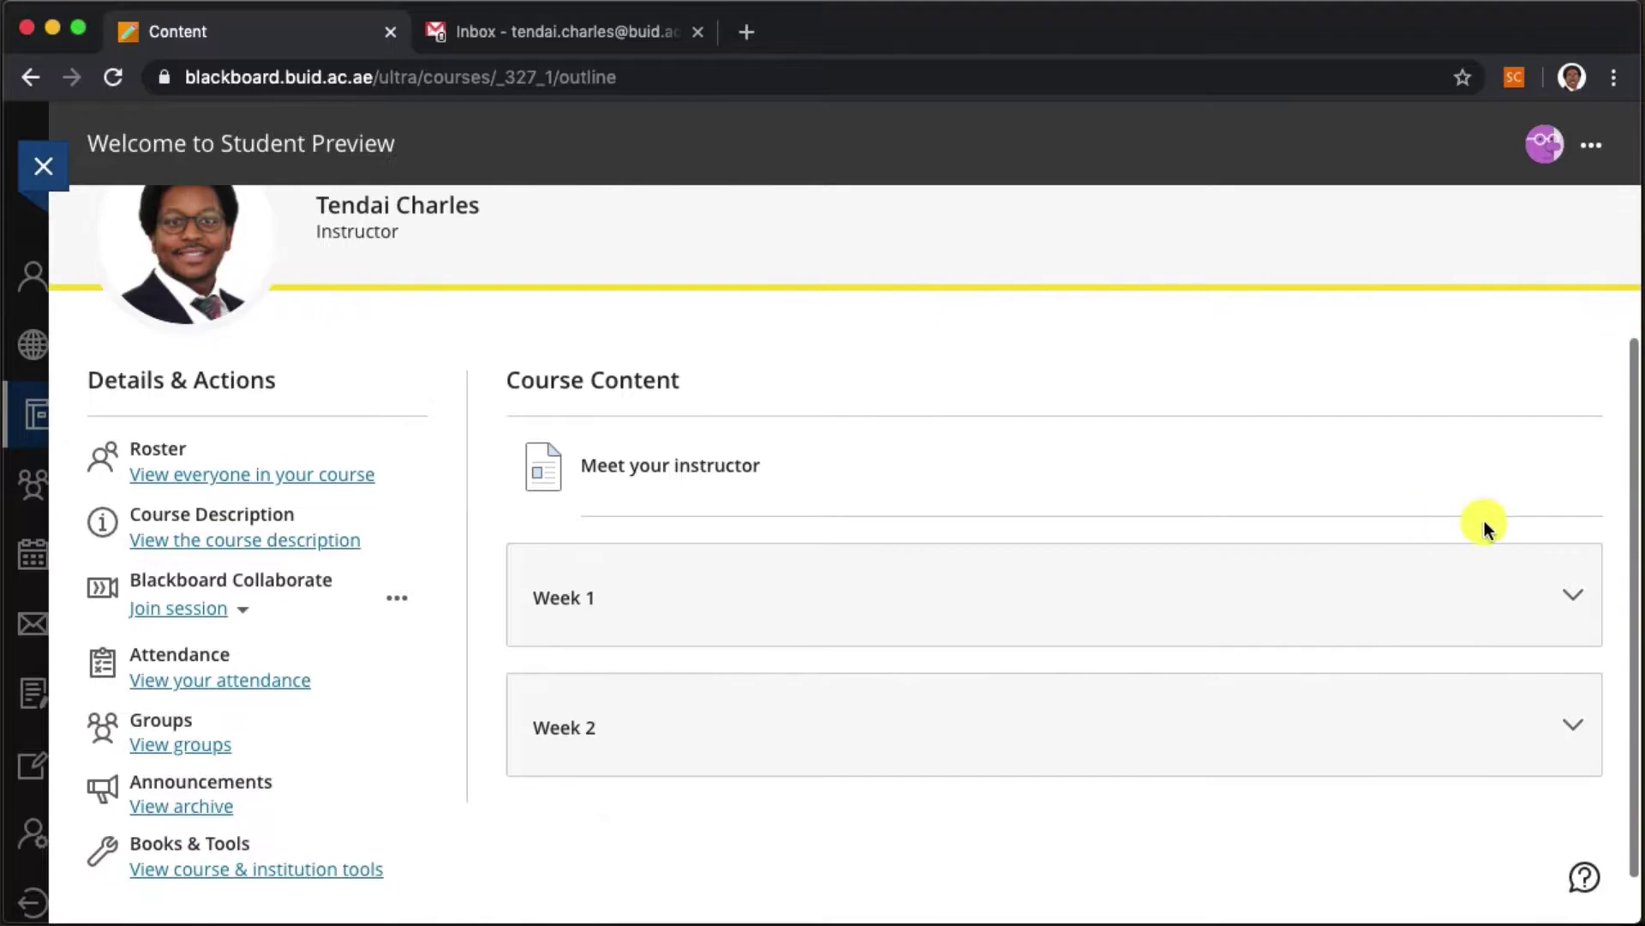
left_click(1577, 555)
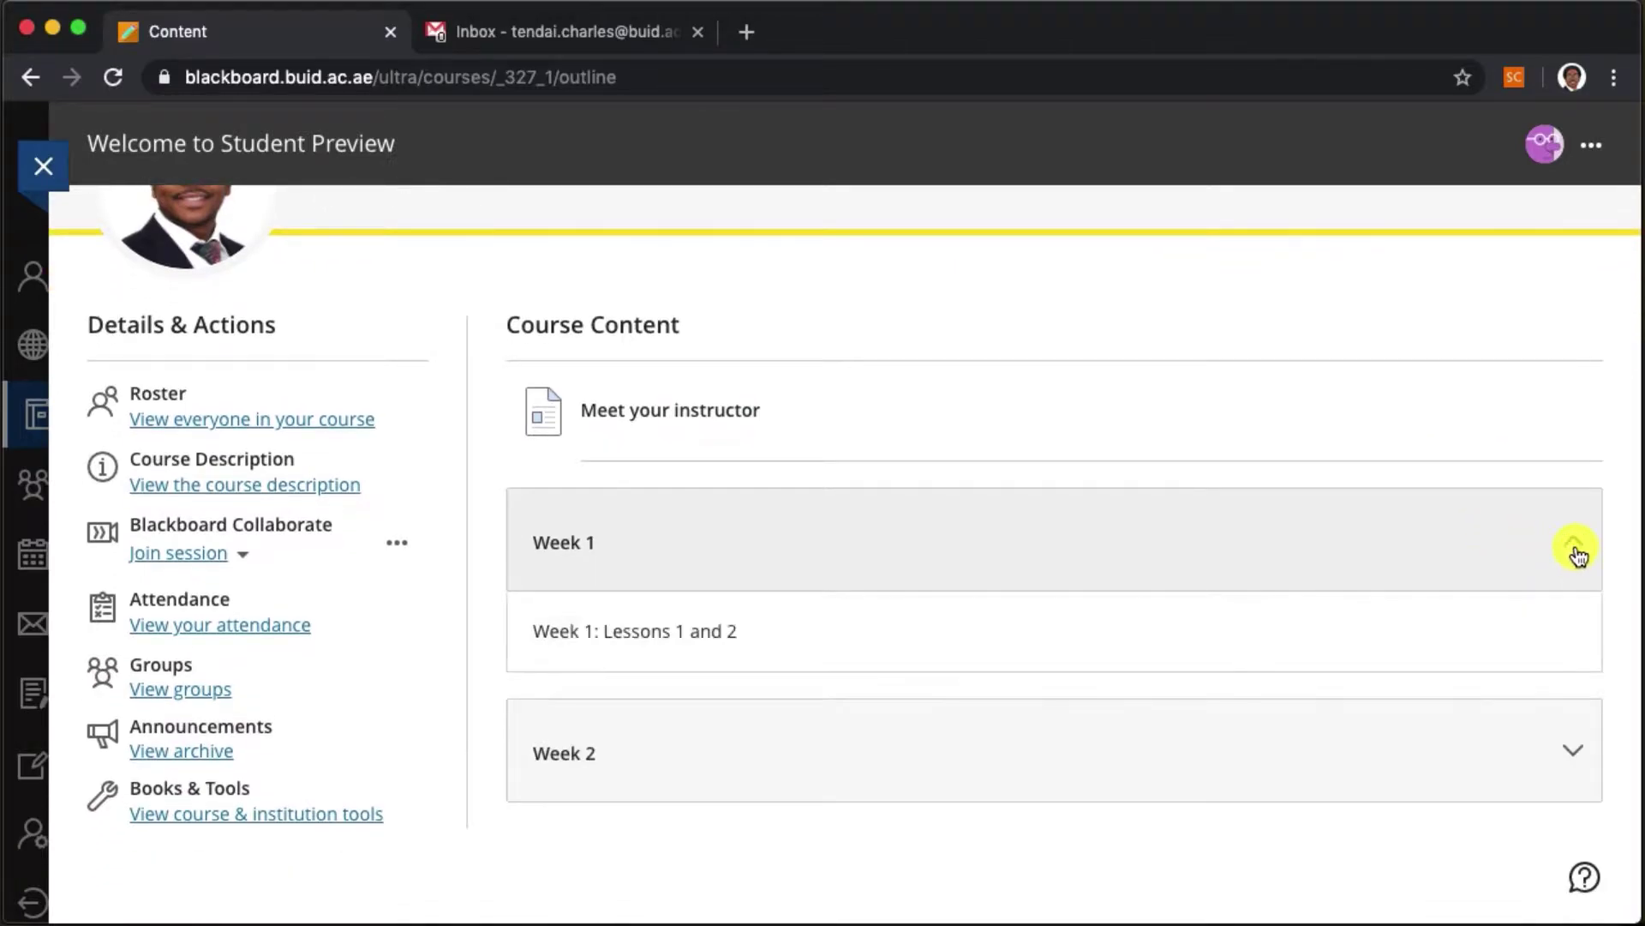
scroll(1575, 551, "down", 3)
left_click(1571, 623)
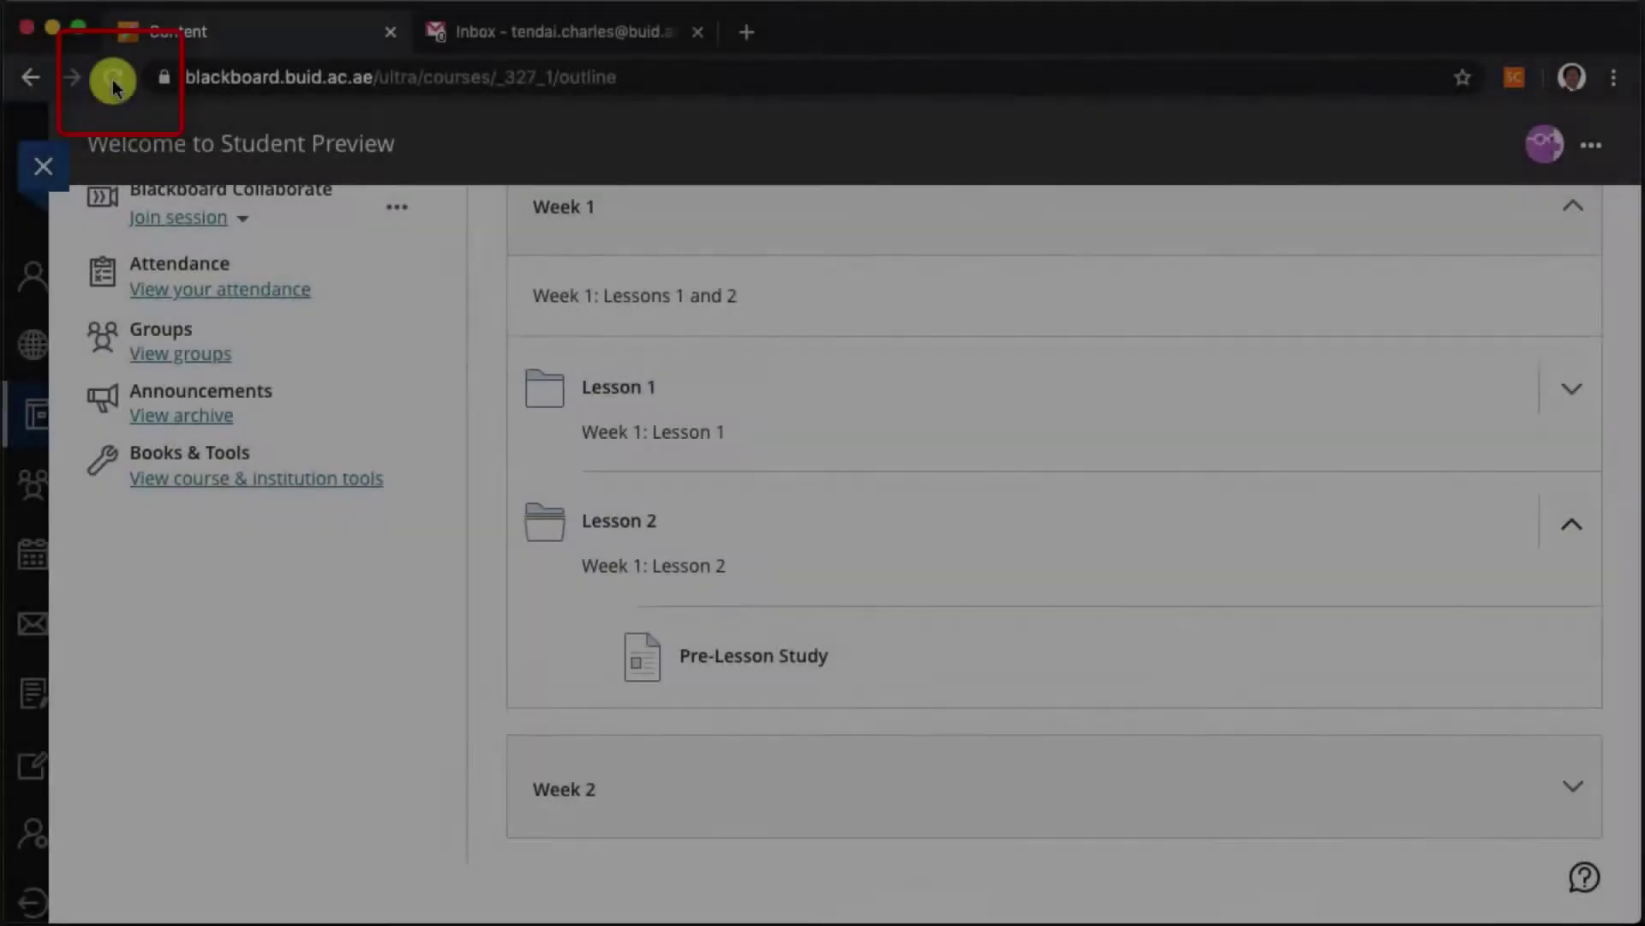
Step: Reload the preview, re-expand Week 1's Lesson 2, and open In-Lesson Slides showing Slides.pdf
left_click(112, 81)
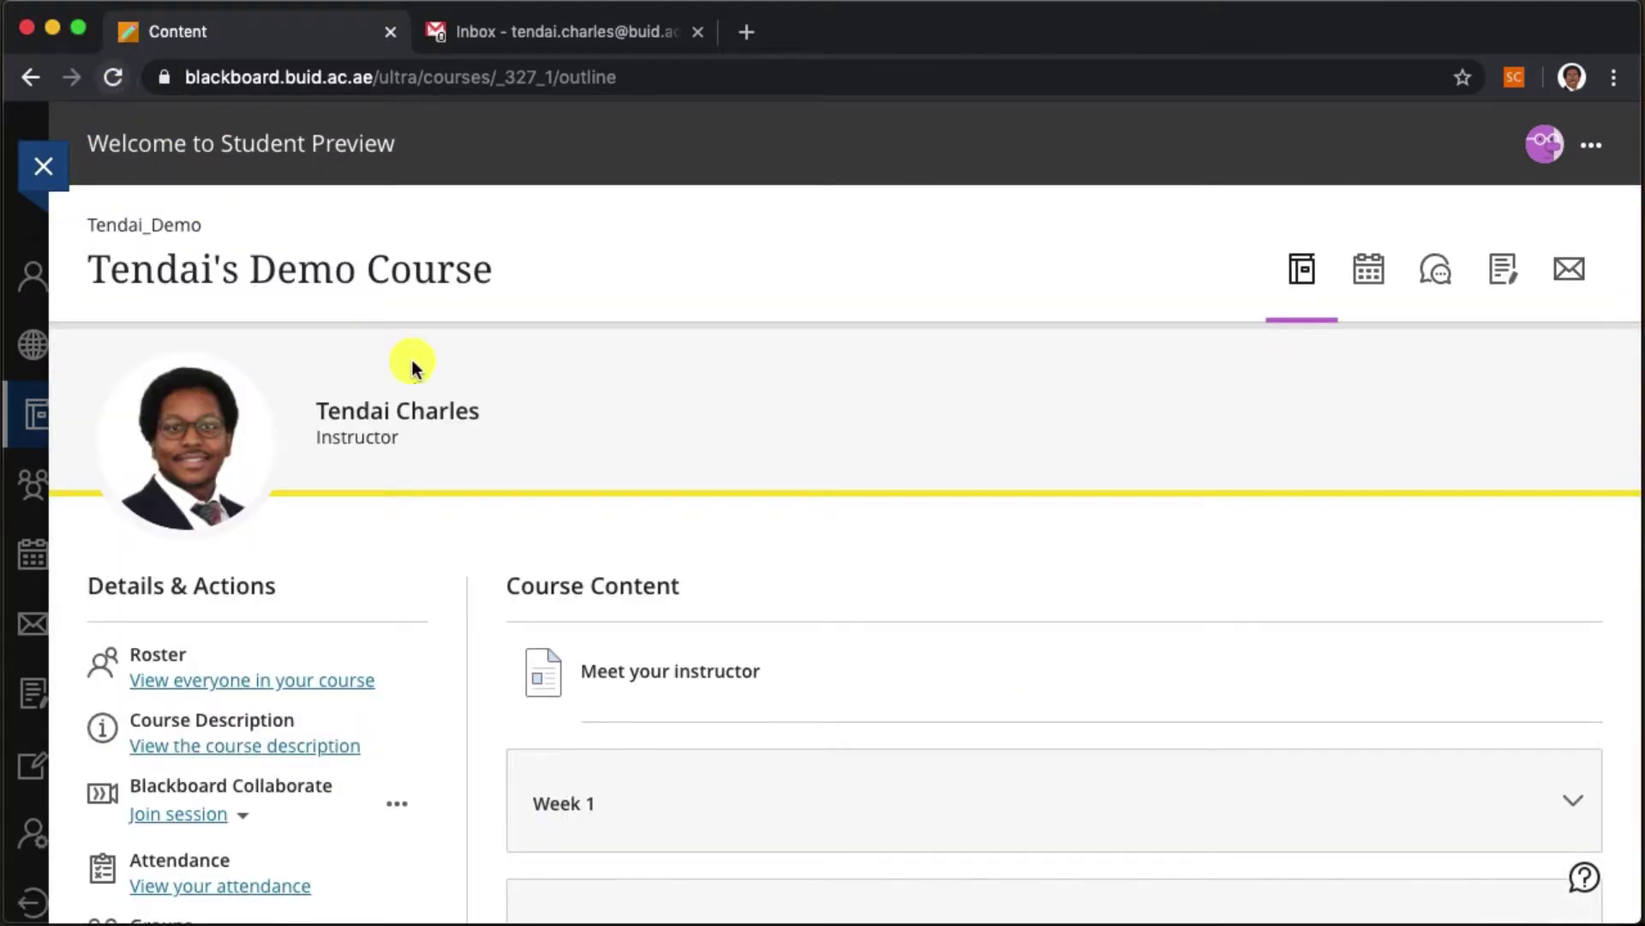
scroll(445, 369, "down", 4)
left_click(1575, 533)
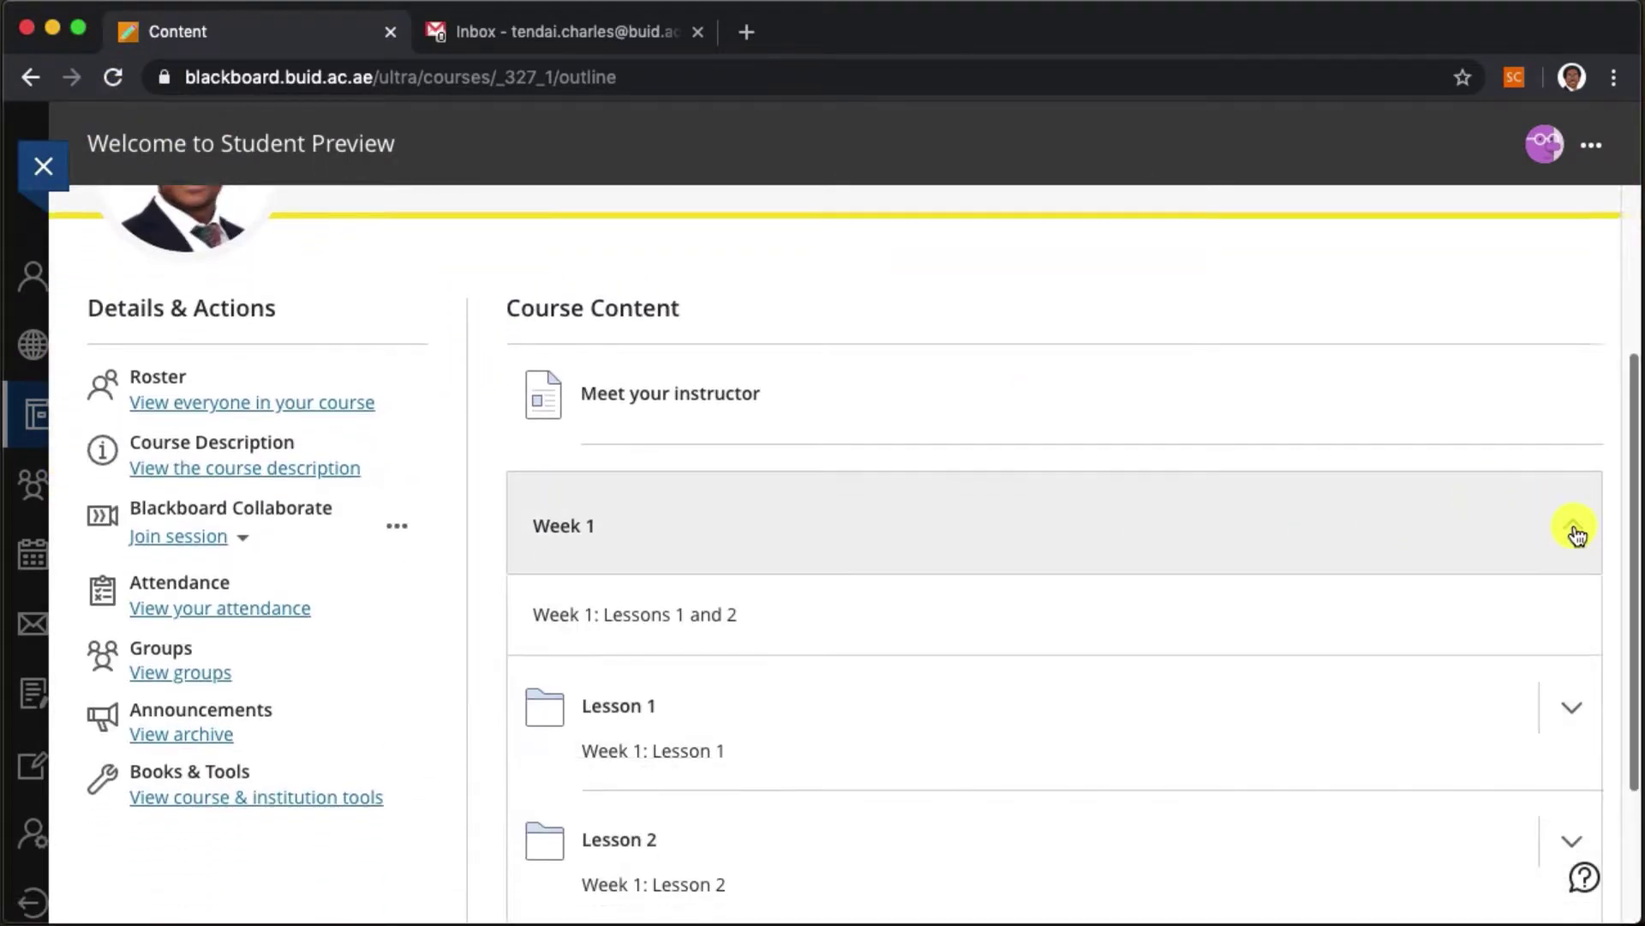
scroll(1573, 533, "down", 3)
left_click(1574, 628)
scroll(1575, 630, "down", 2)
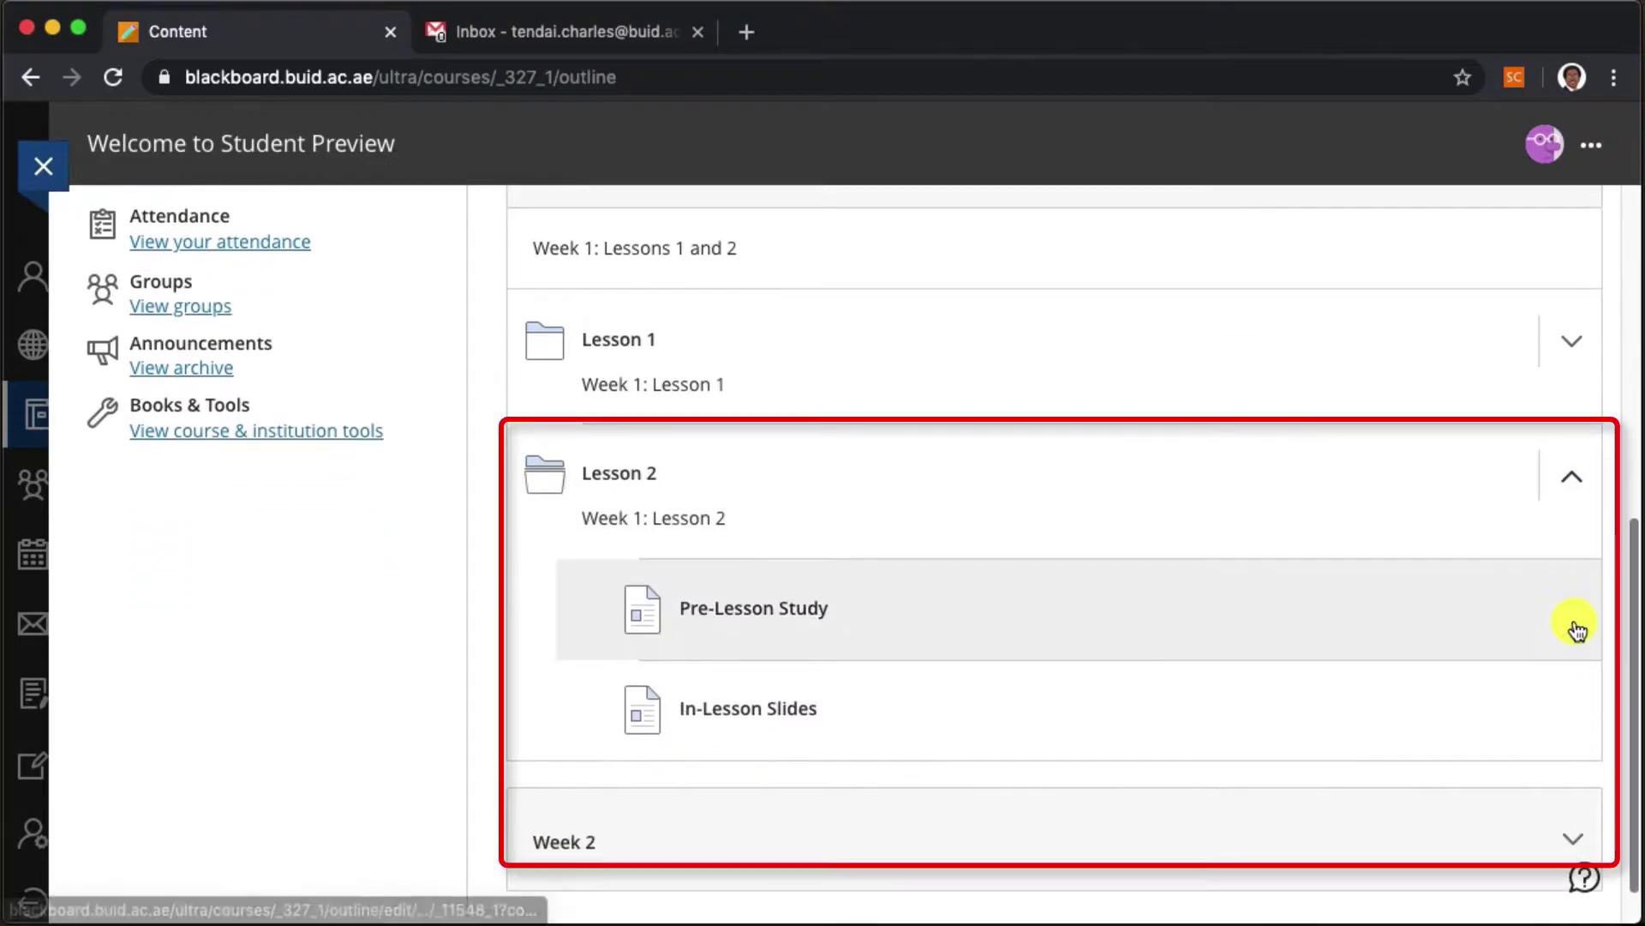
left_click(788, 708)
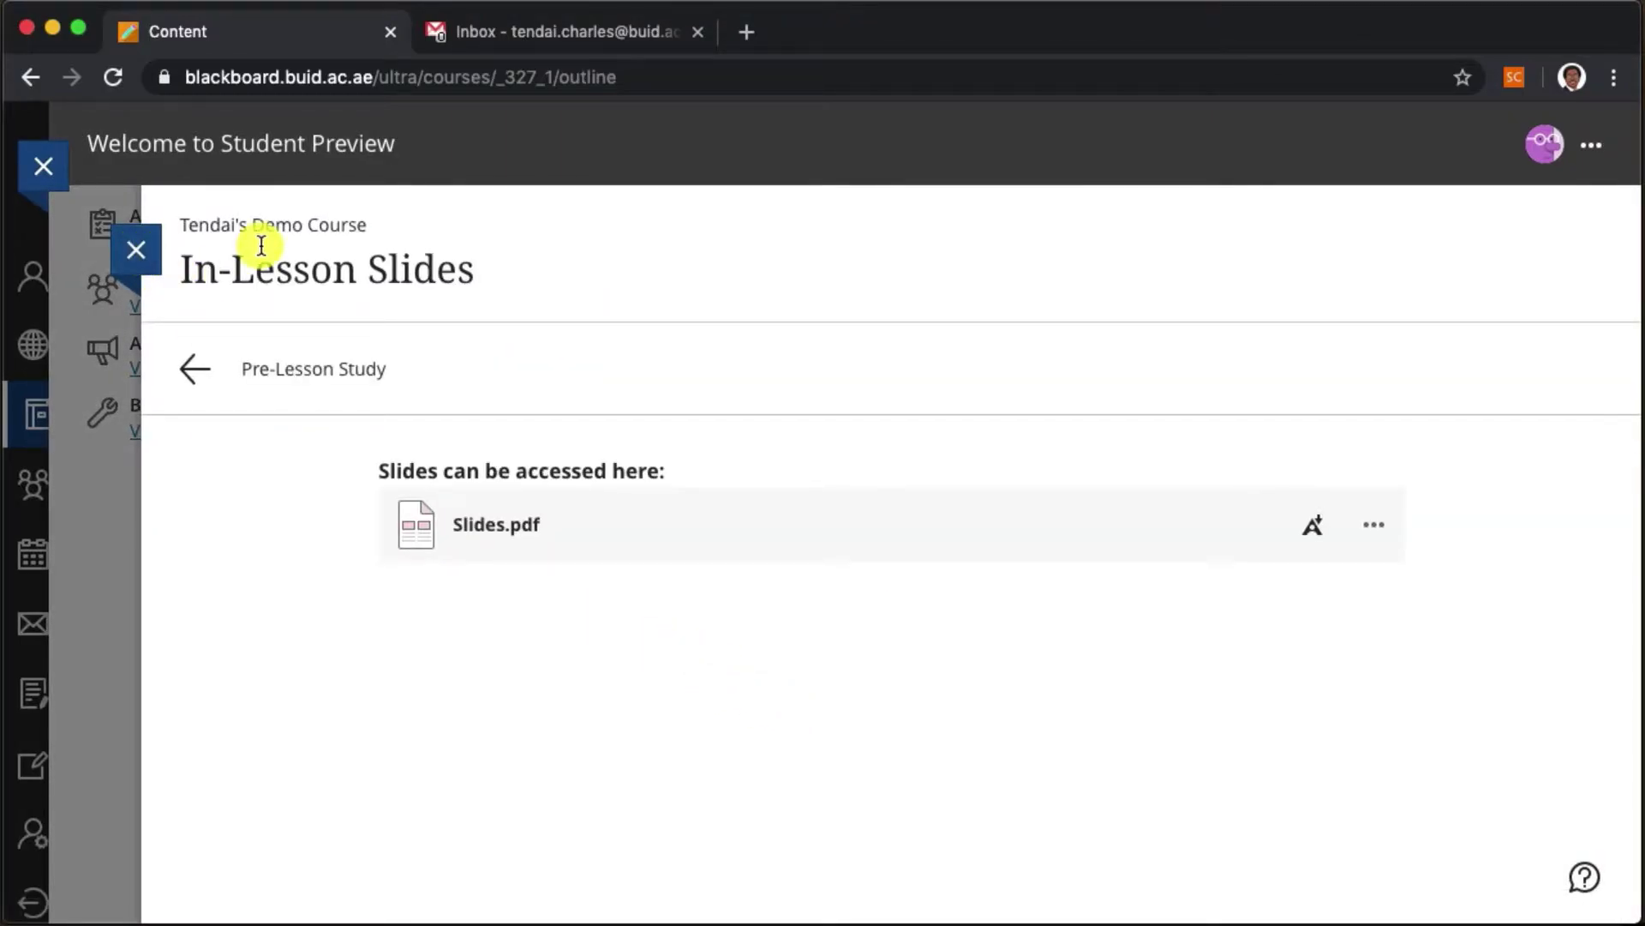
left_click(1590, 144)
Step: Exit the student preview and expand Week 2 in the instructor outline
left_click(1414, 313)
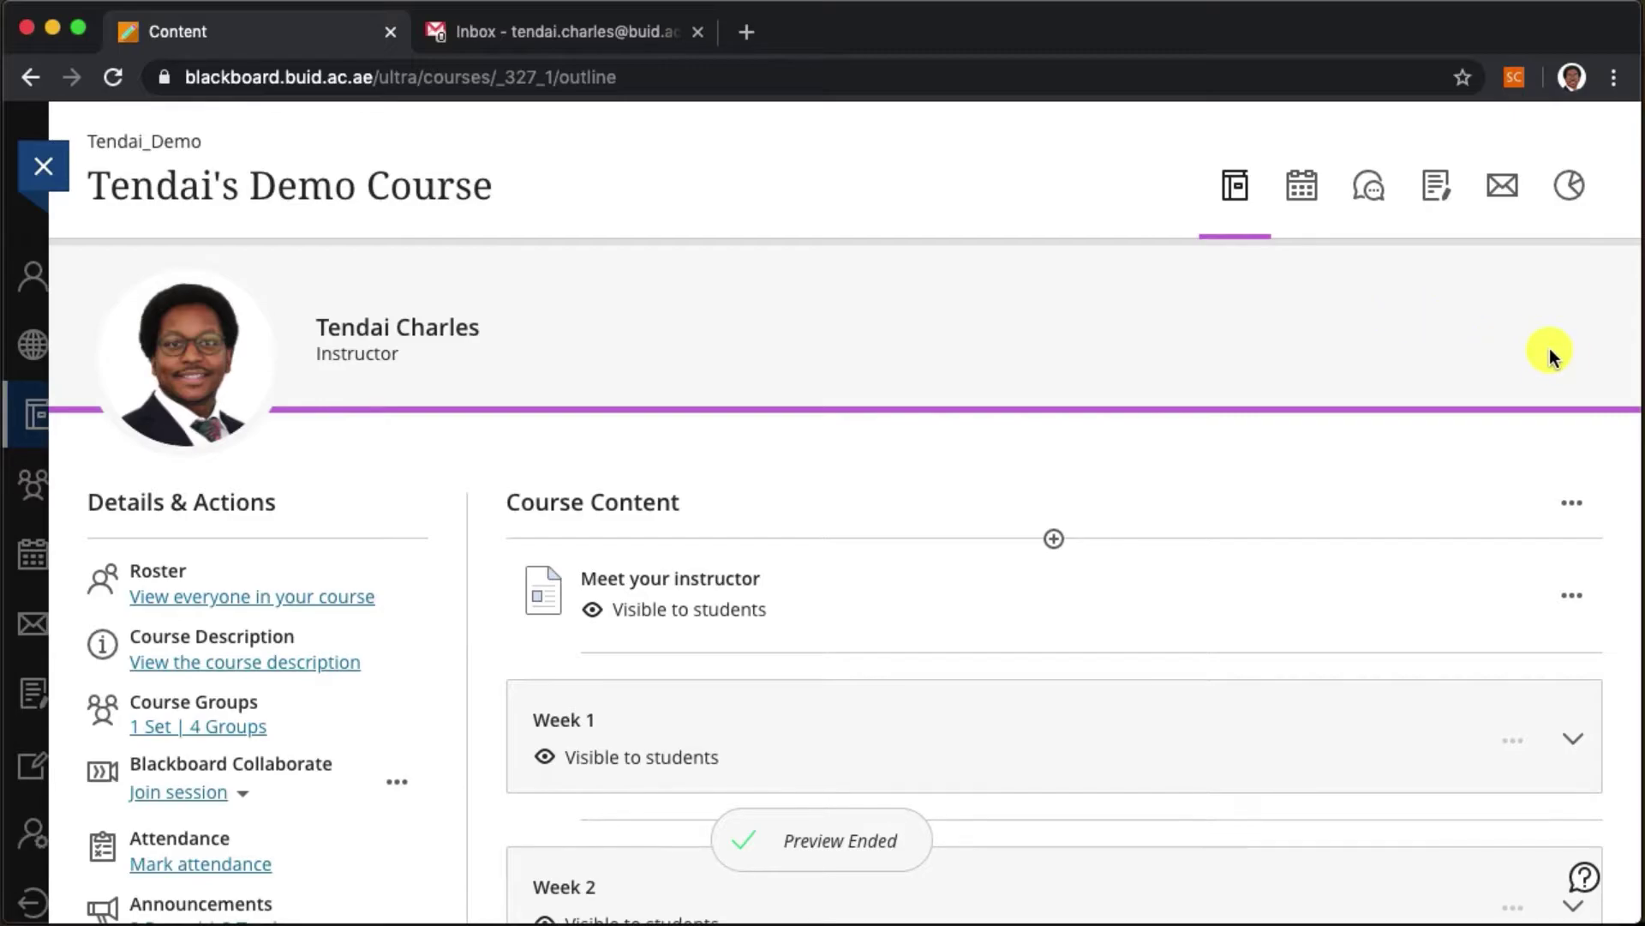
scroll(1608, 393, "down", 5)
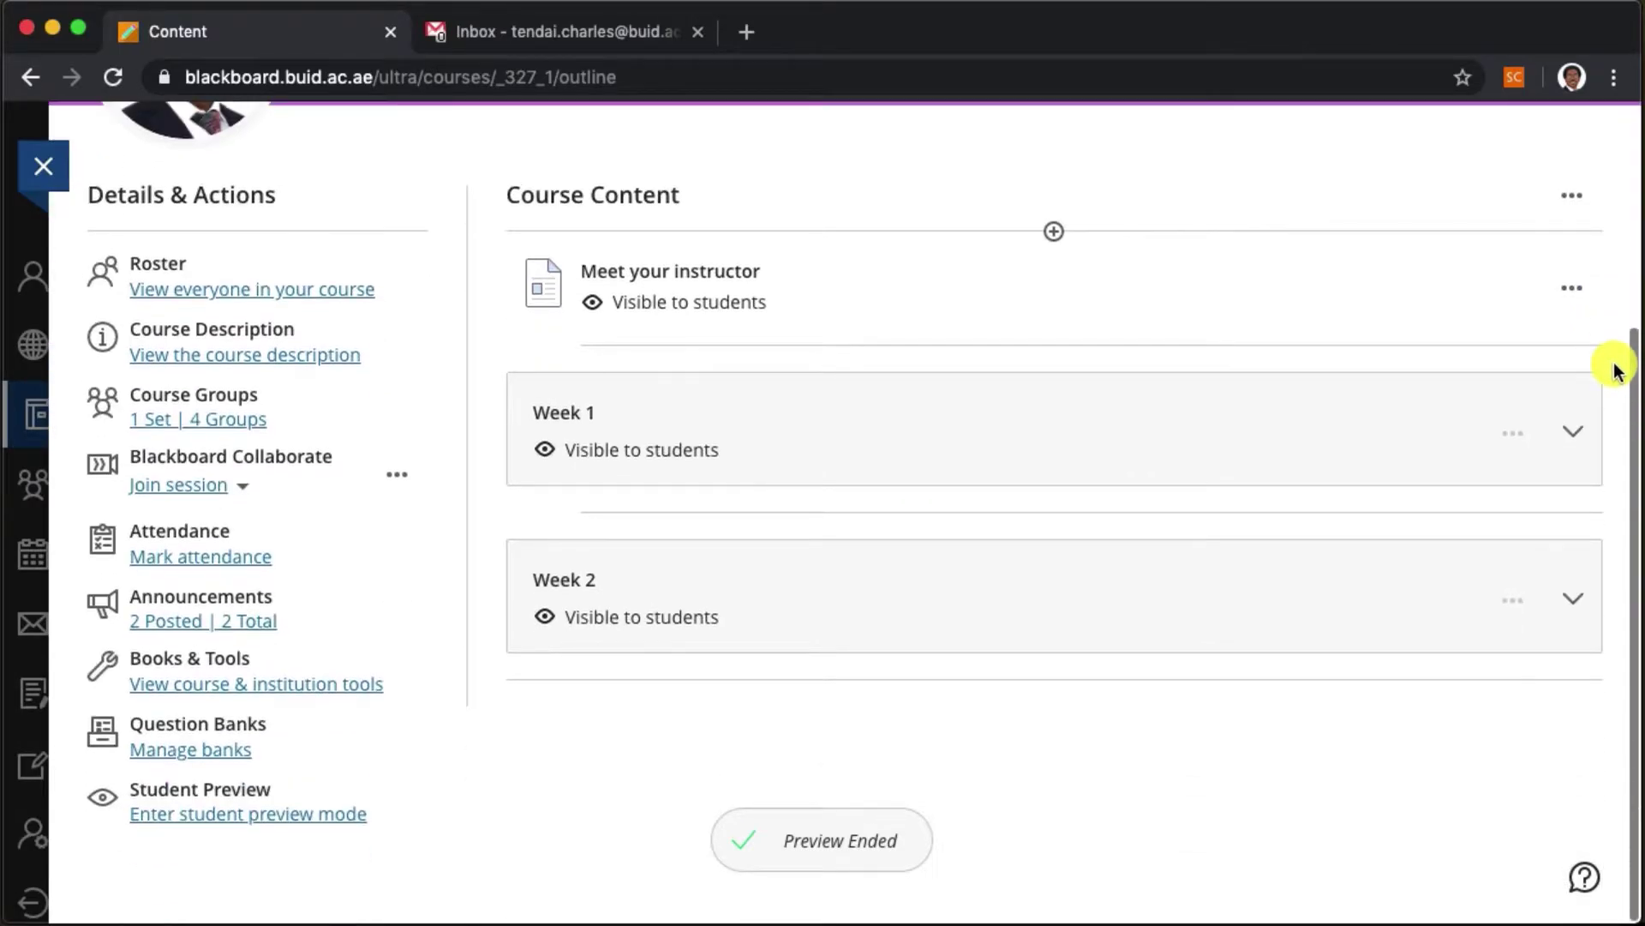
left_click(1574, 601)
scroll(1594, 591, "down", 3)
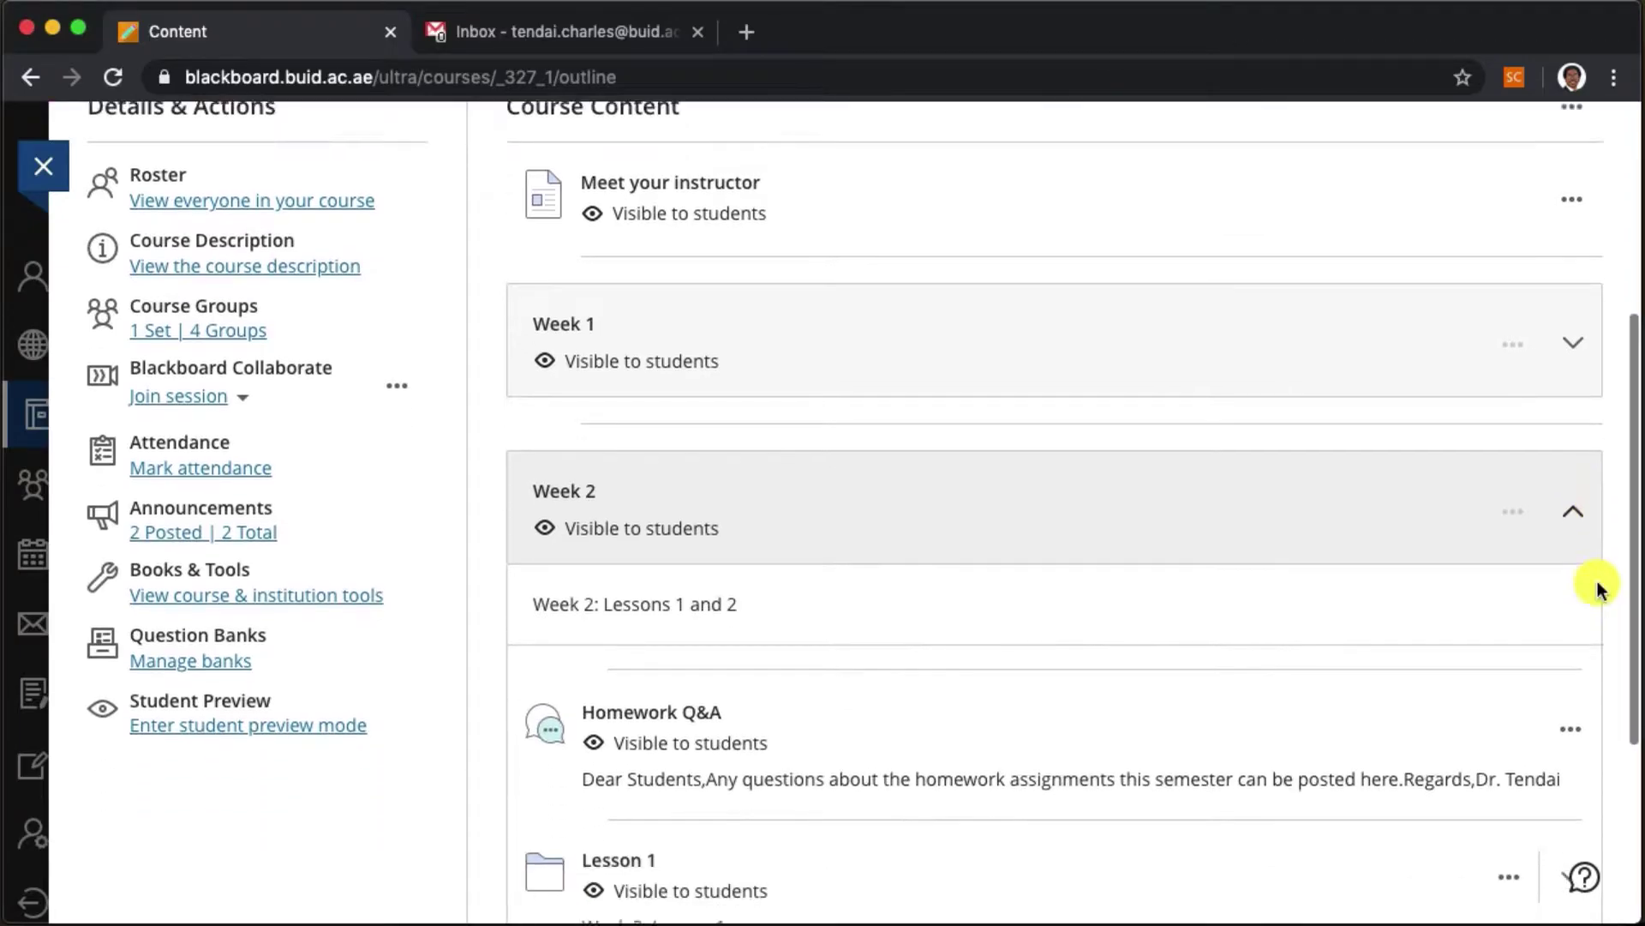
scroll(1601, 589, "down", 3)
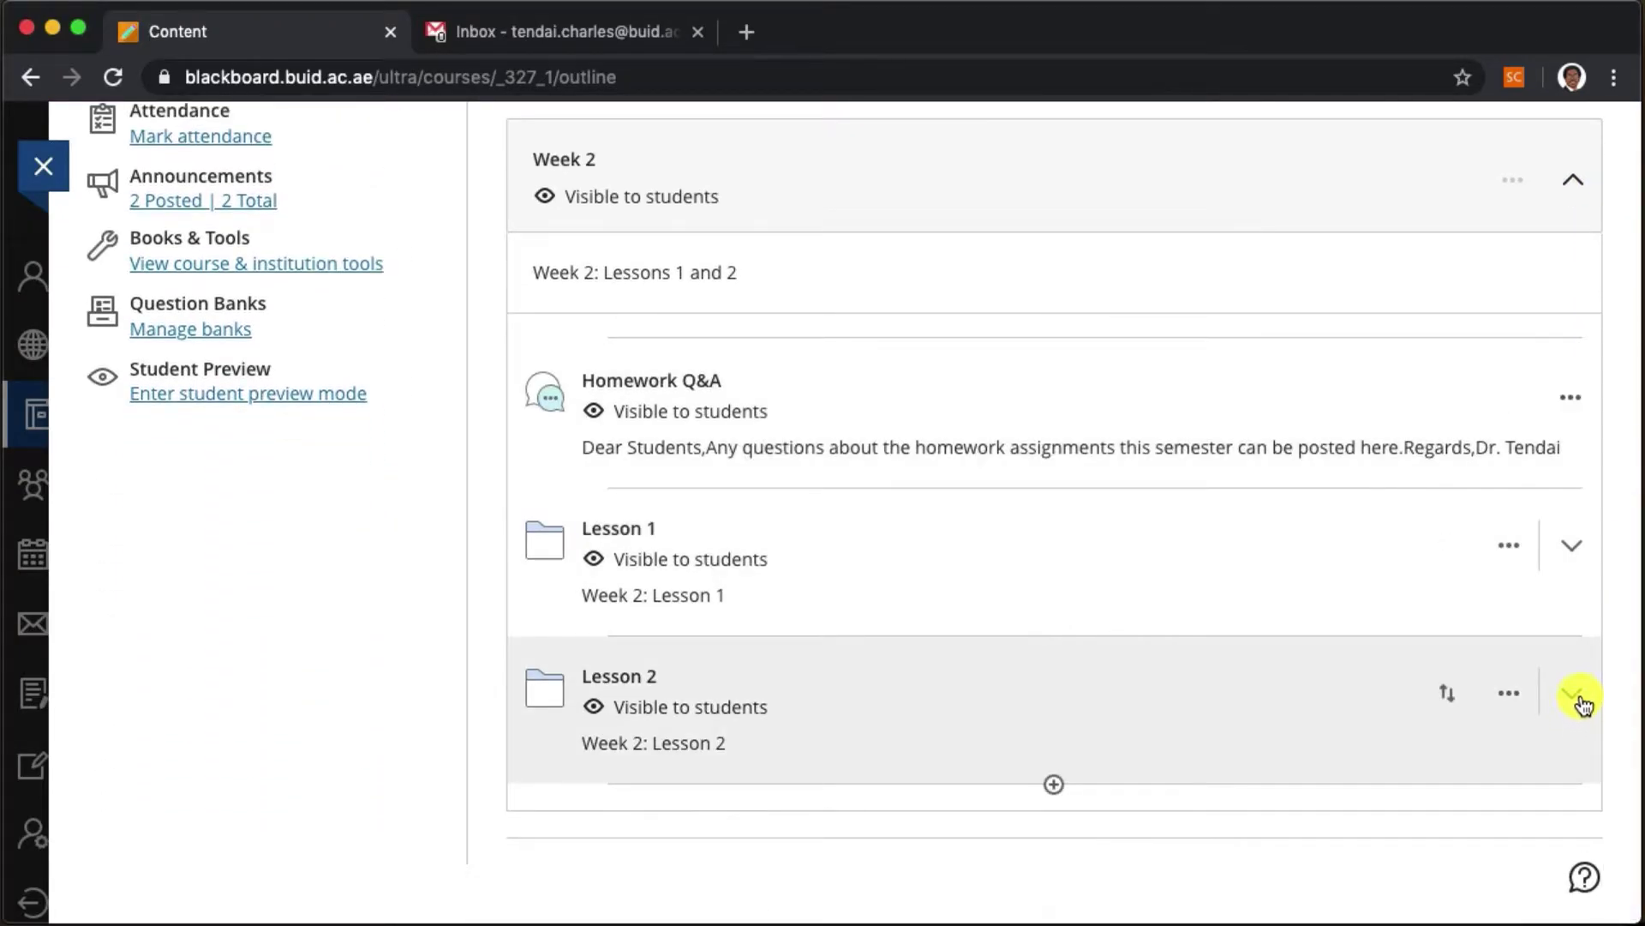
Step: Open Week 2's Lesson 2 folder and switch the Research Essay to conditional availability
left_click(1575, 694)
scroll(1573, 669, "down", 4)
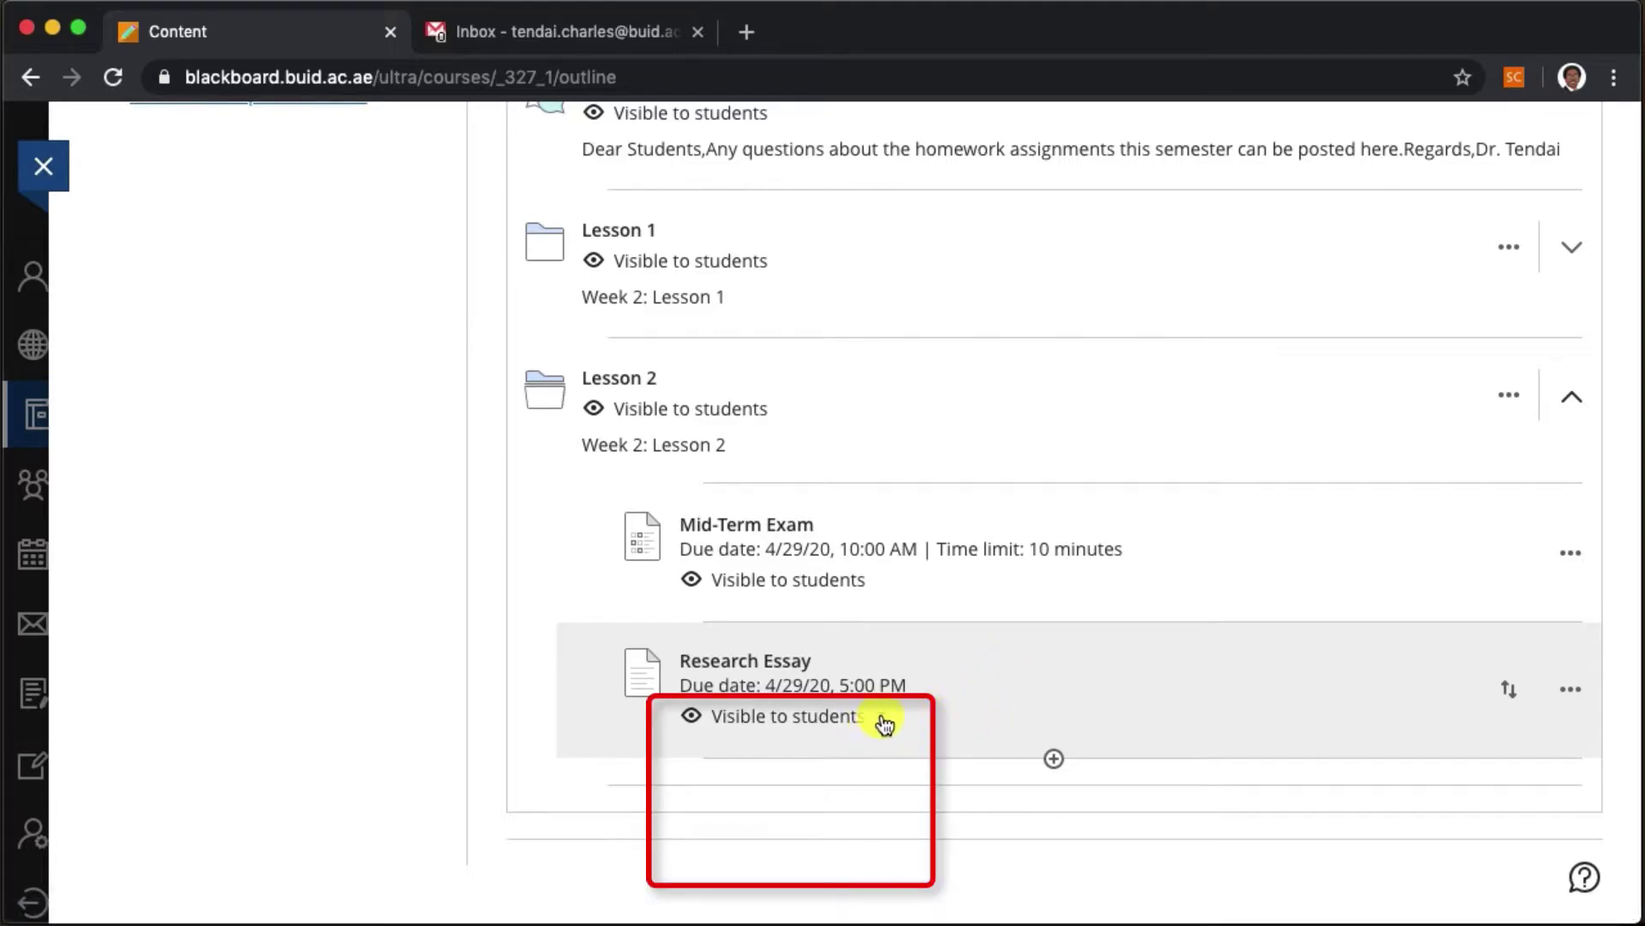
left_click(883, 718)
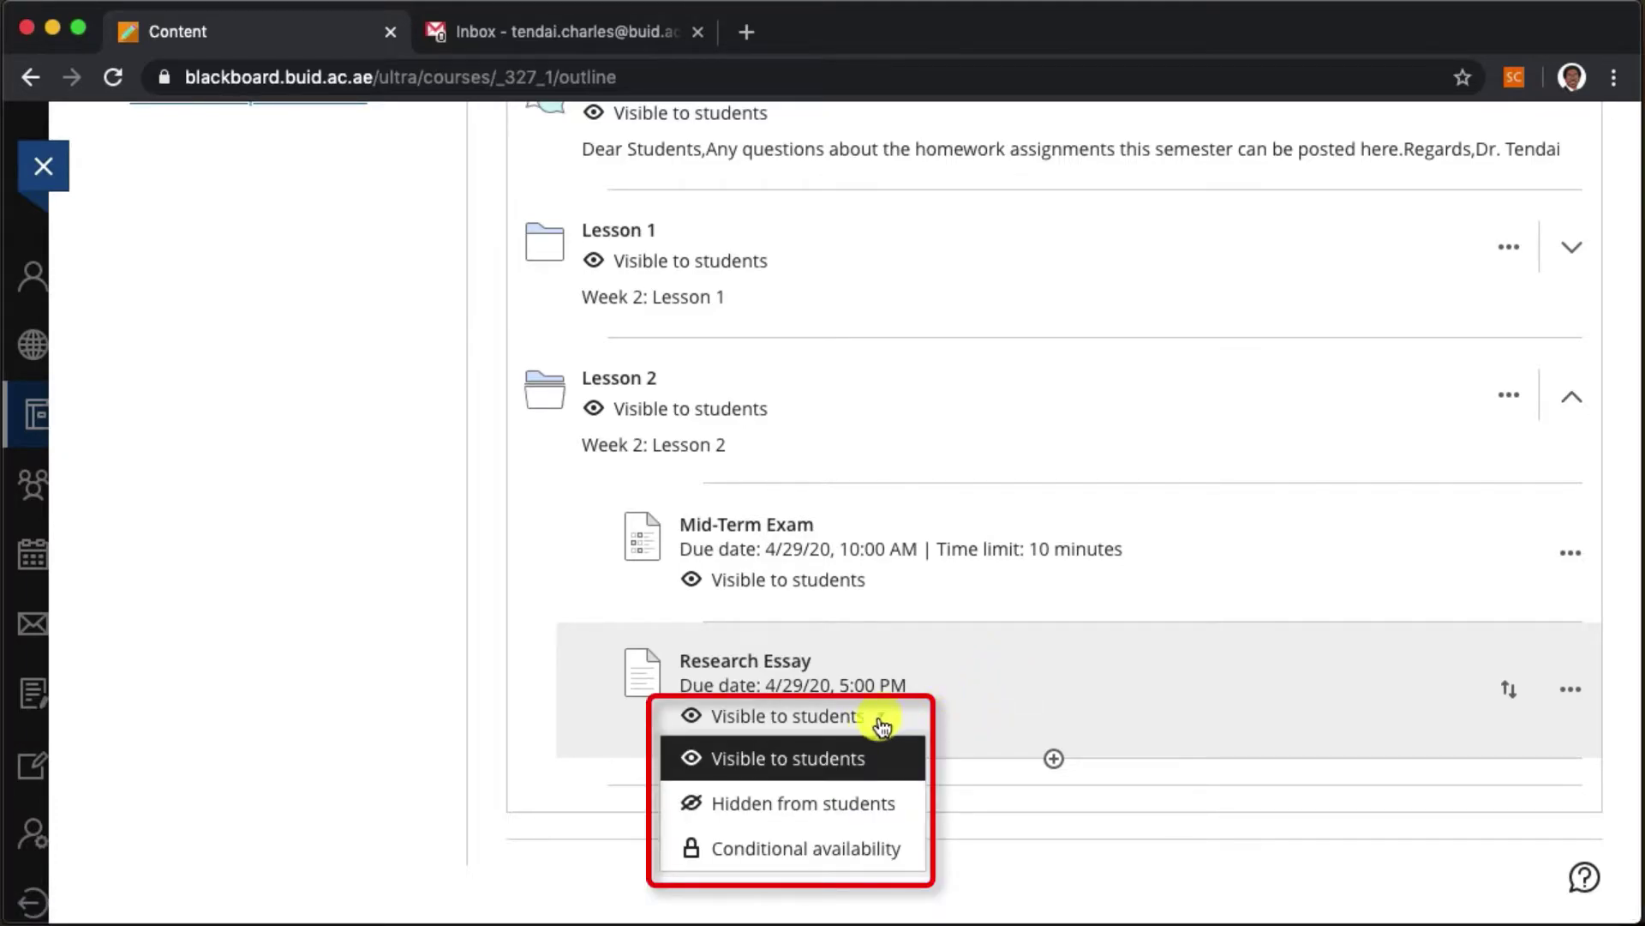
left_click(864, 849)
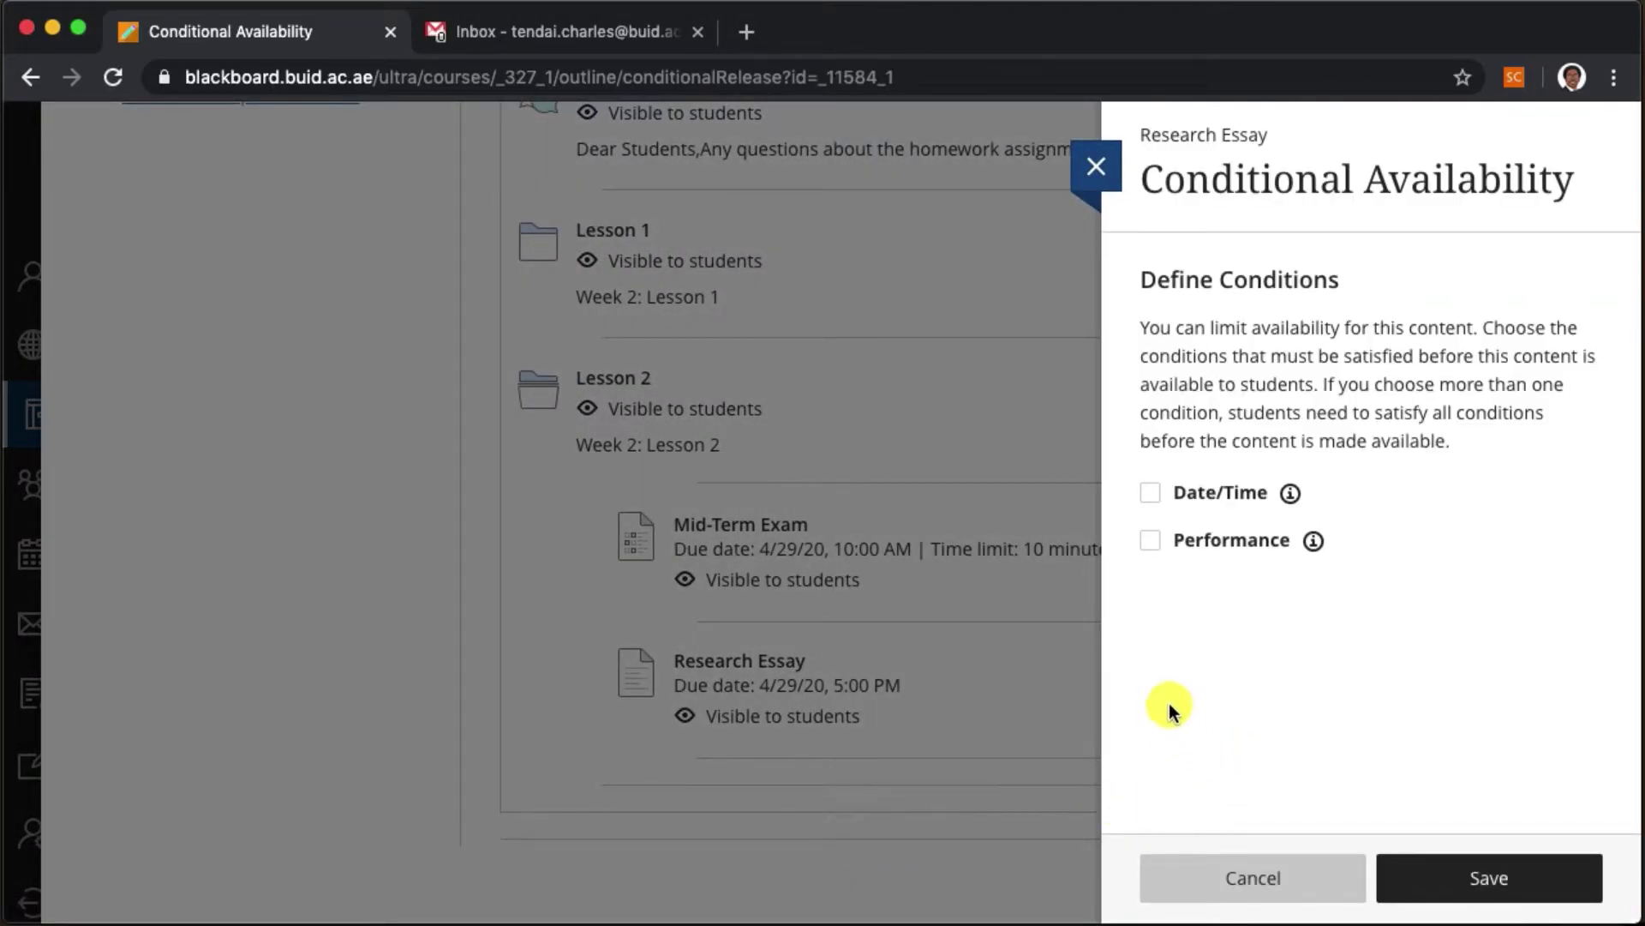
Step: Add a performance condition requiring 90 points or higher on the Mid-Term Exam, hidden until met
left_click(1150, 542)
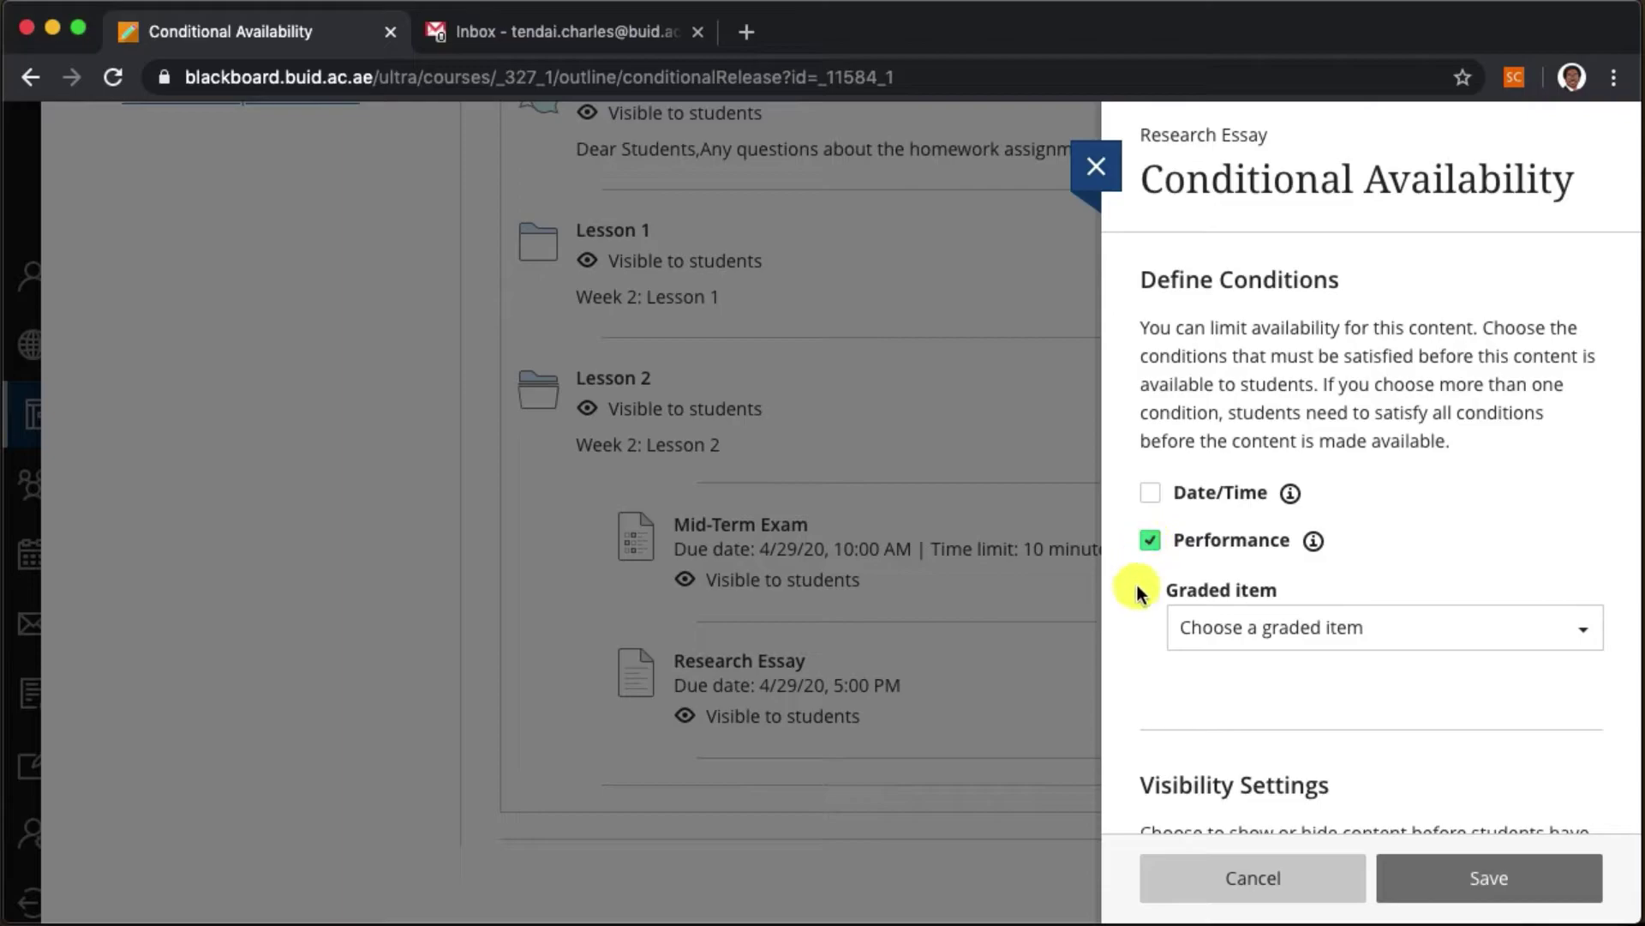
scroll(1136, 595, "down", 3)
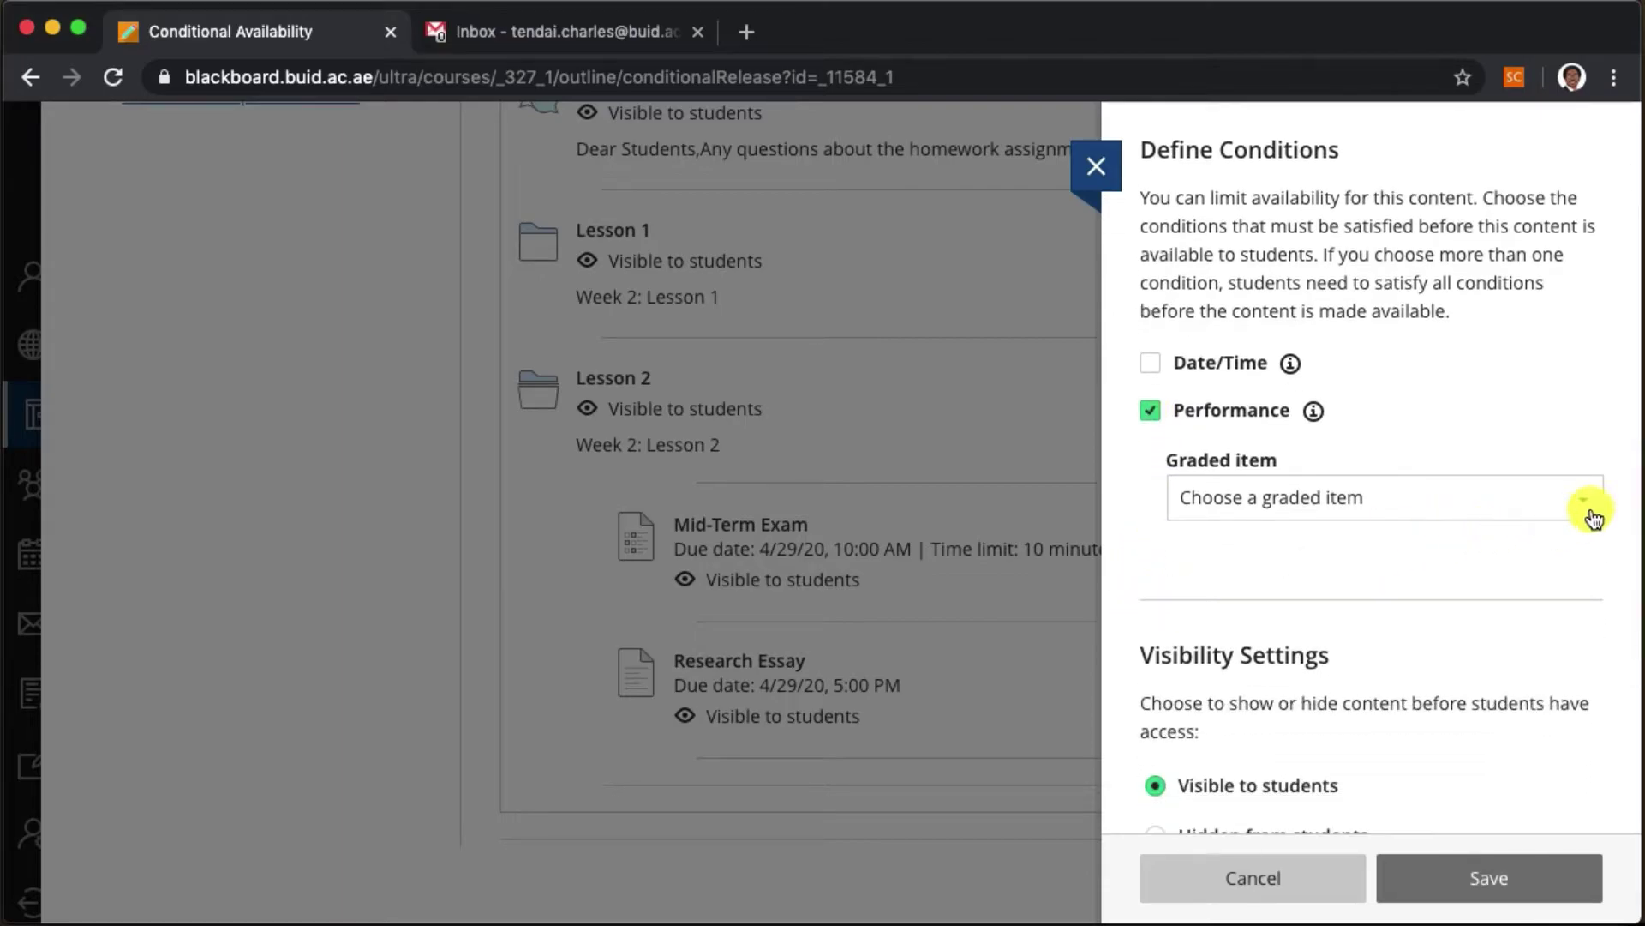
left_click(1594, 502)
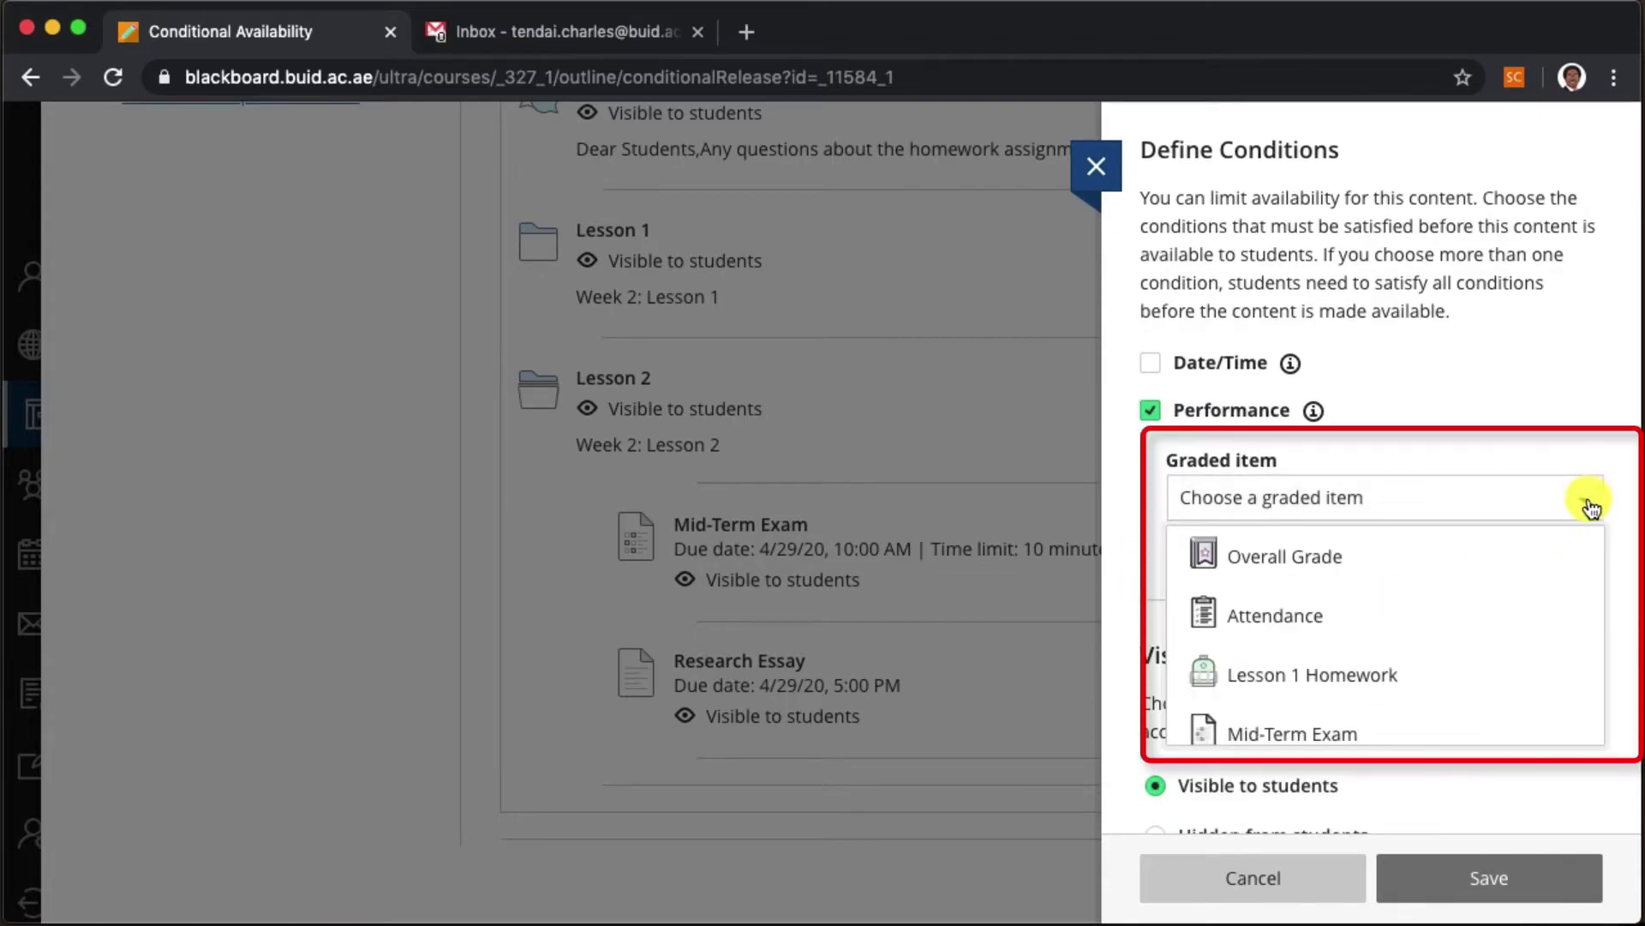
scroll(1558, 592, "down", 2)
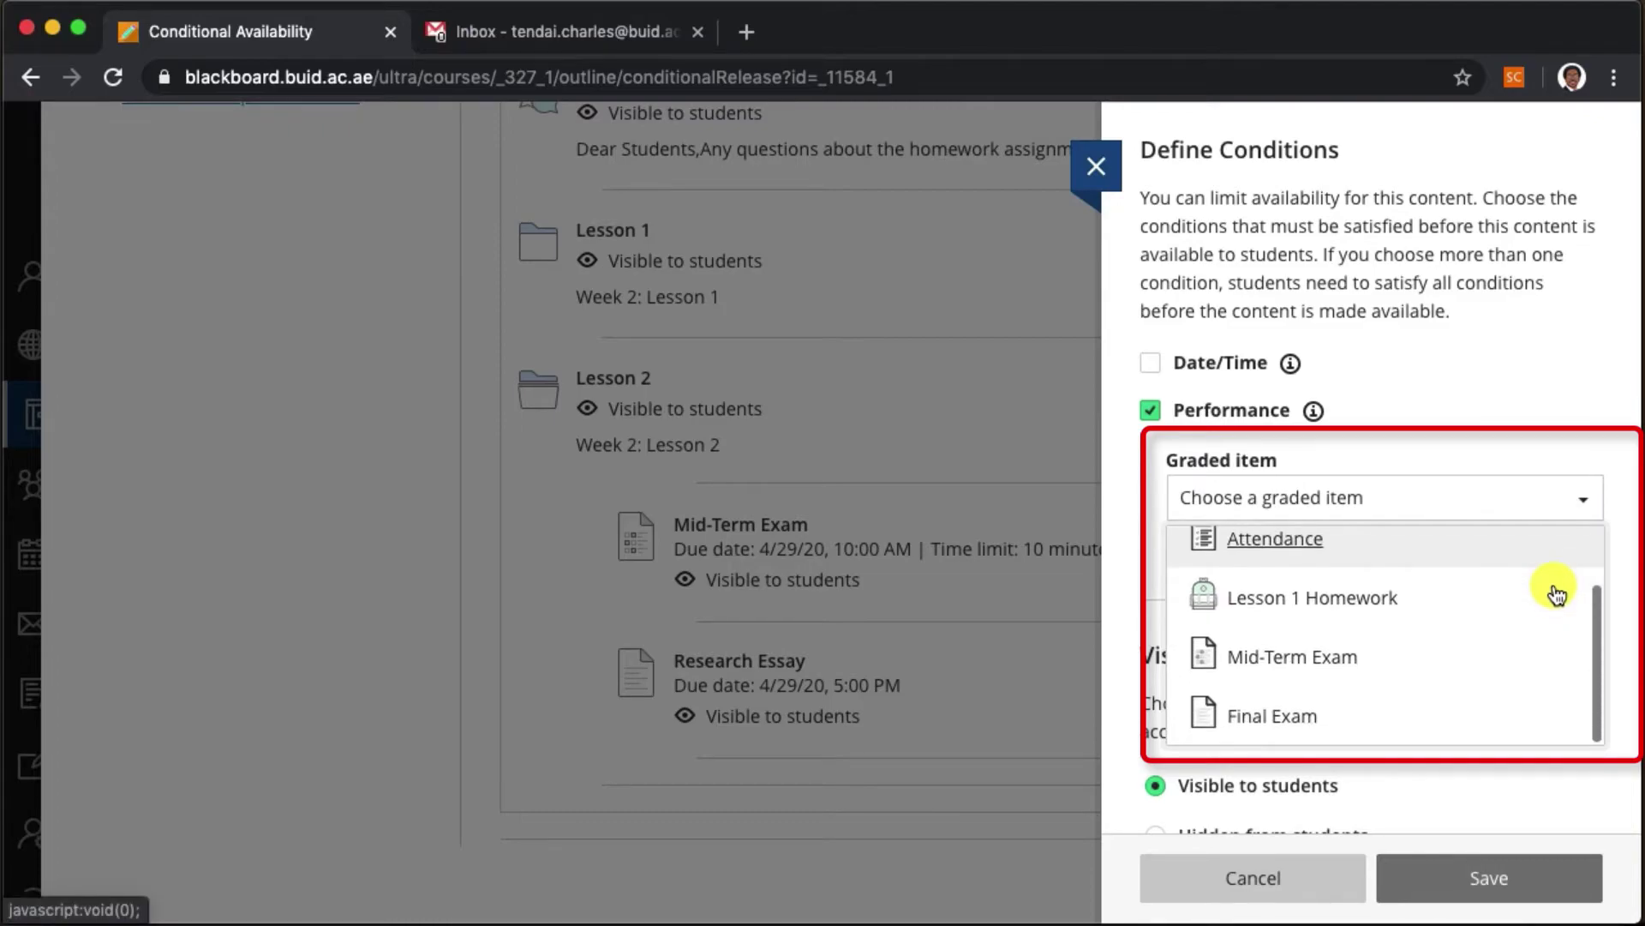
left_click(1352, 657)
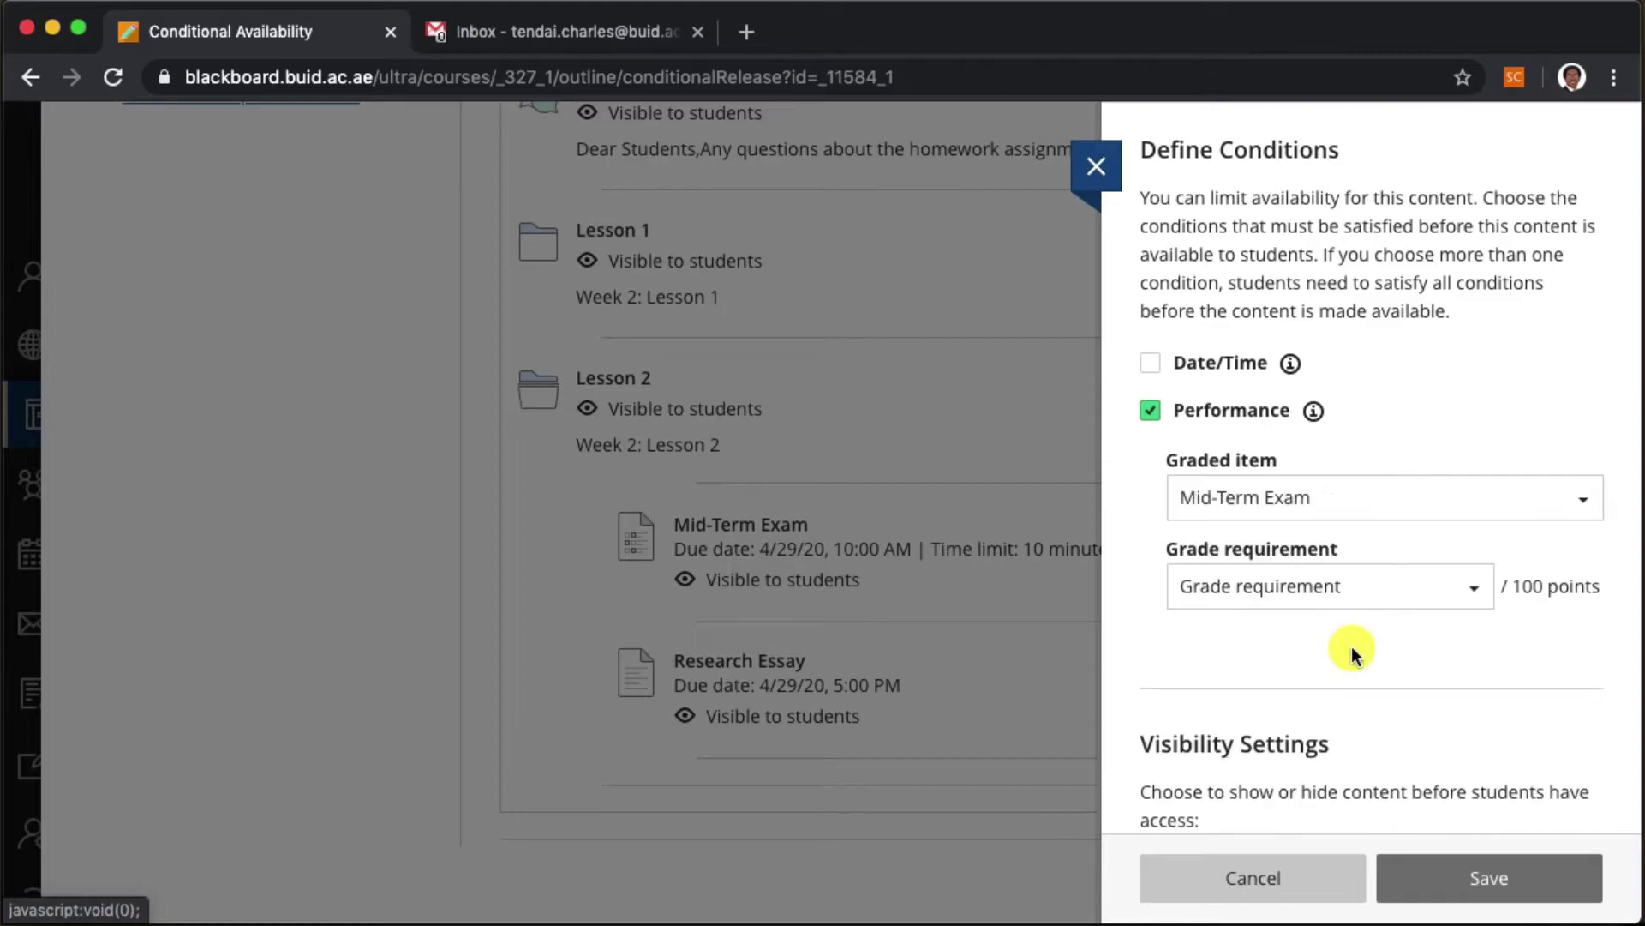
left_click(1480, 591)
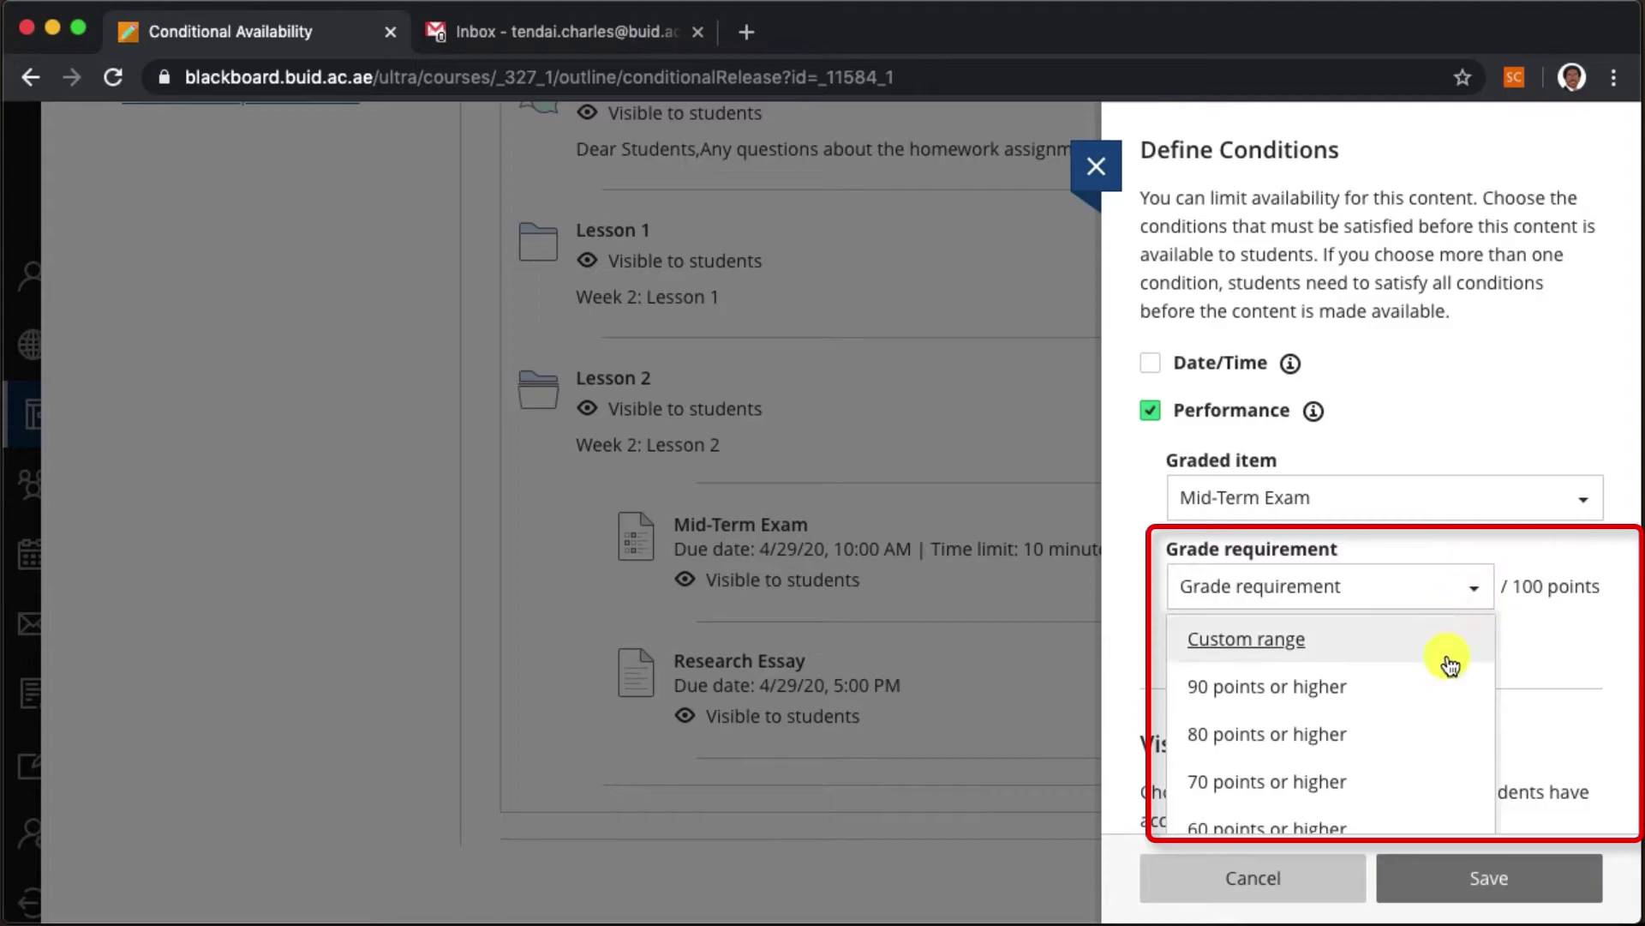
scroll(1458, 673, "down", 5)
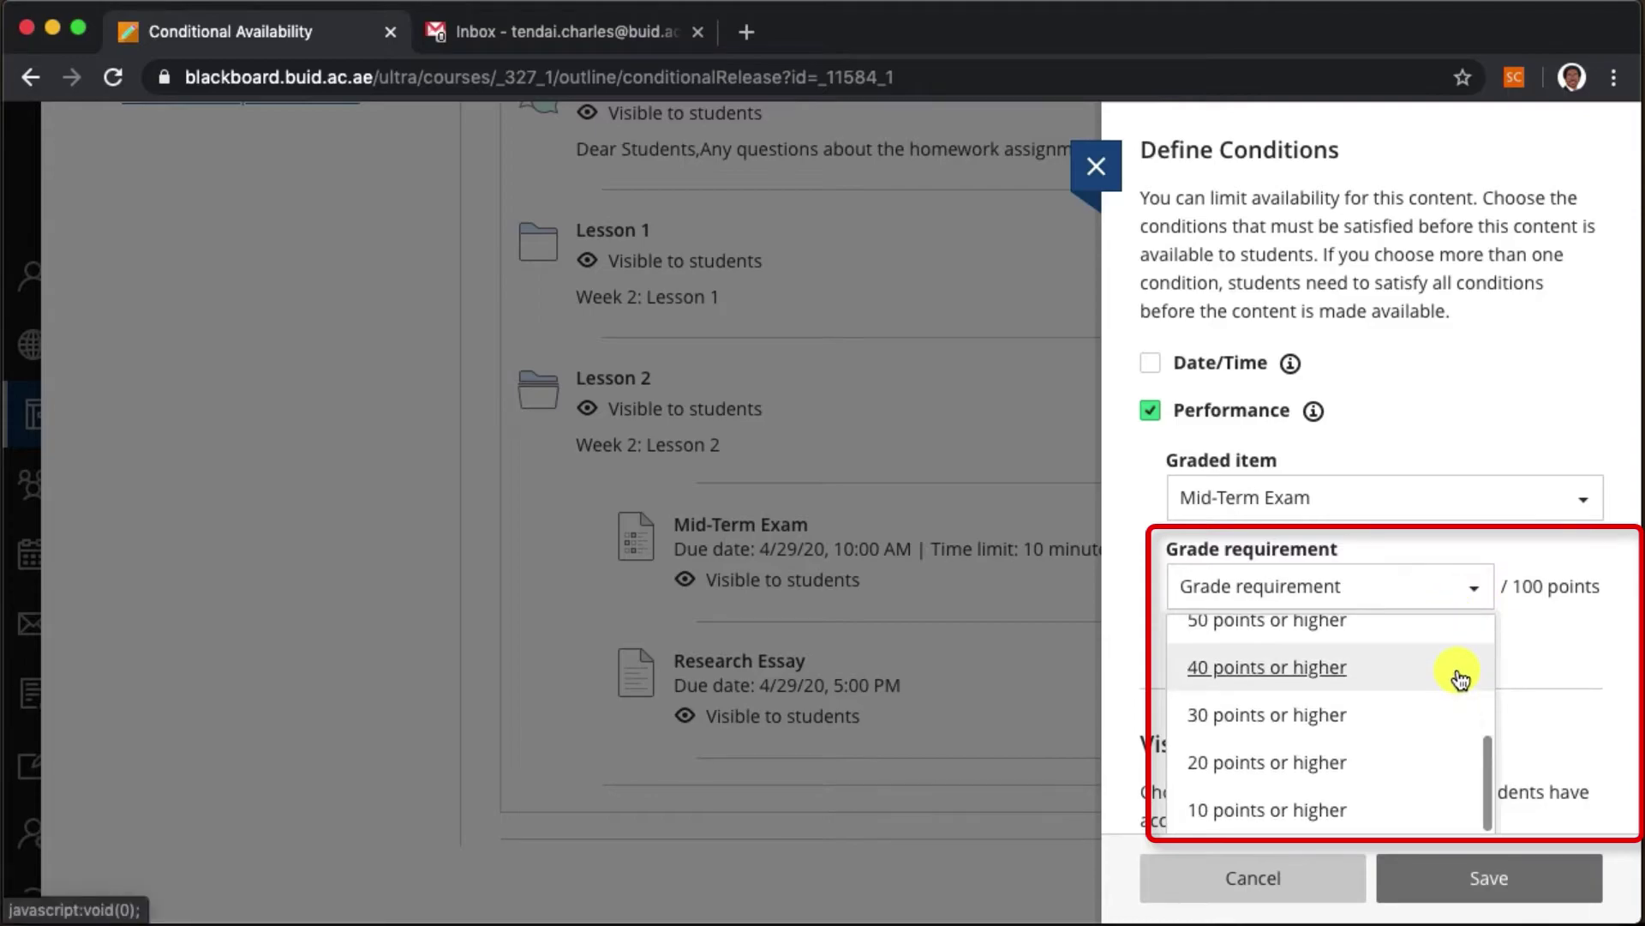
scroll(1458, 675, "up", 5)
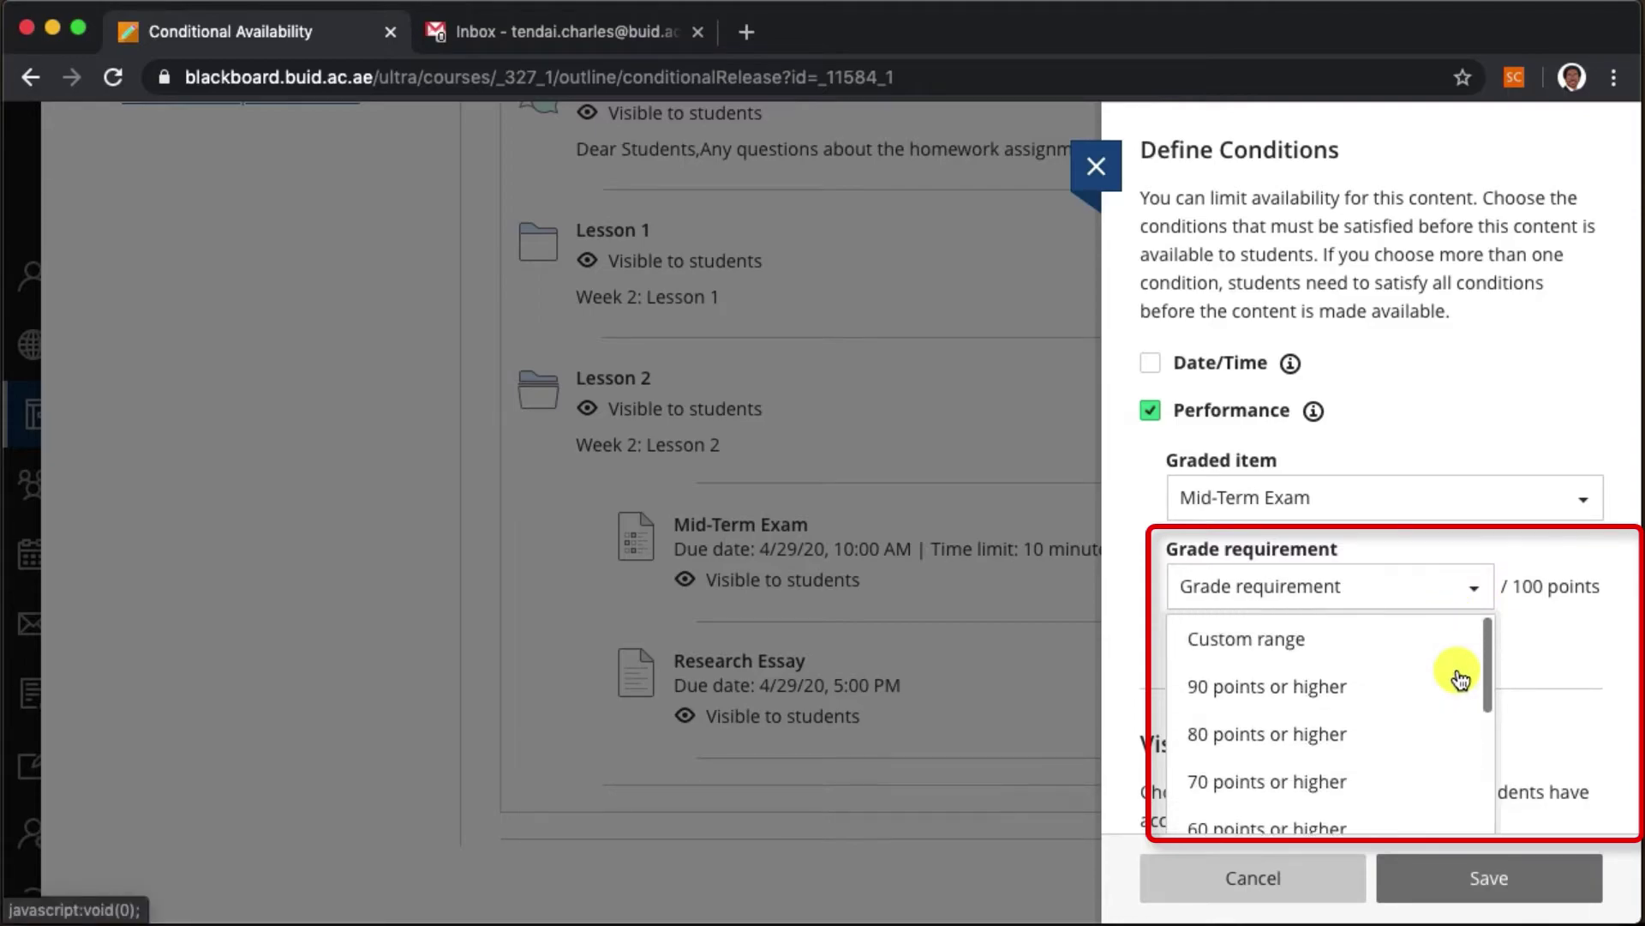
left_click(1318, 688)
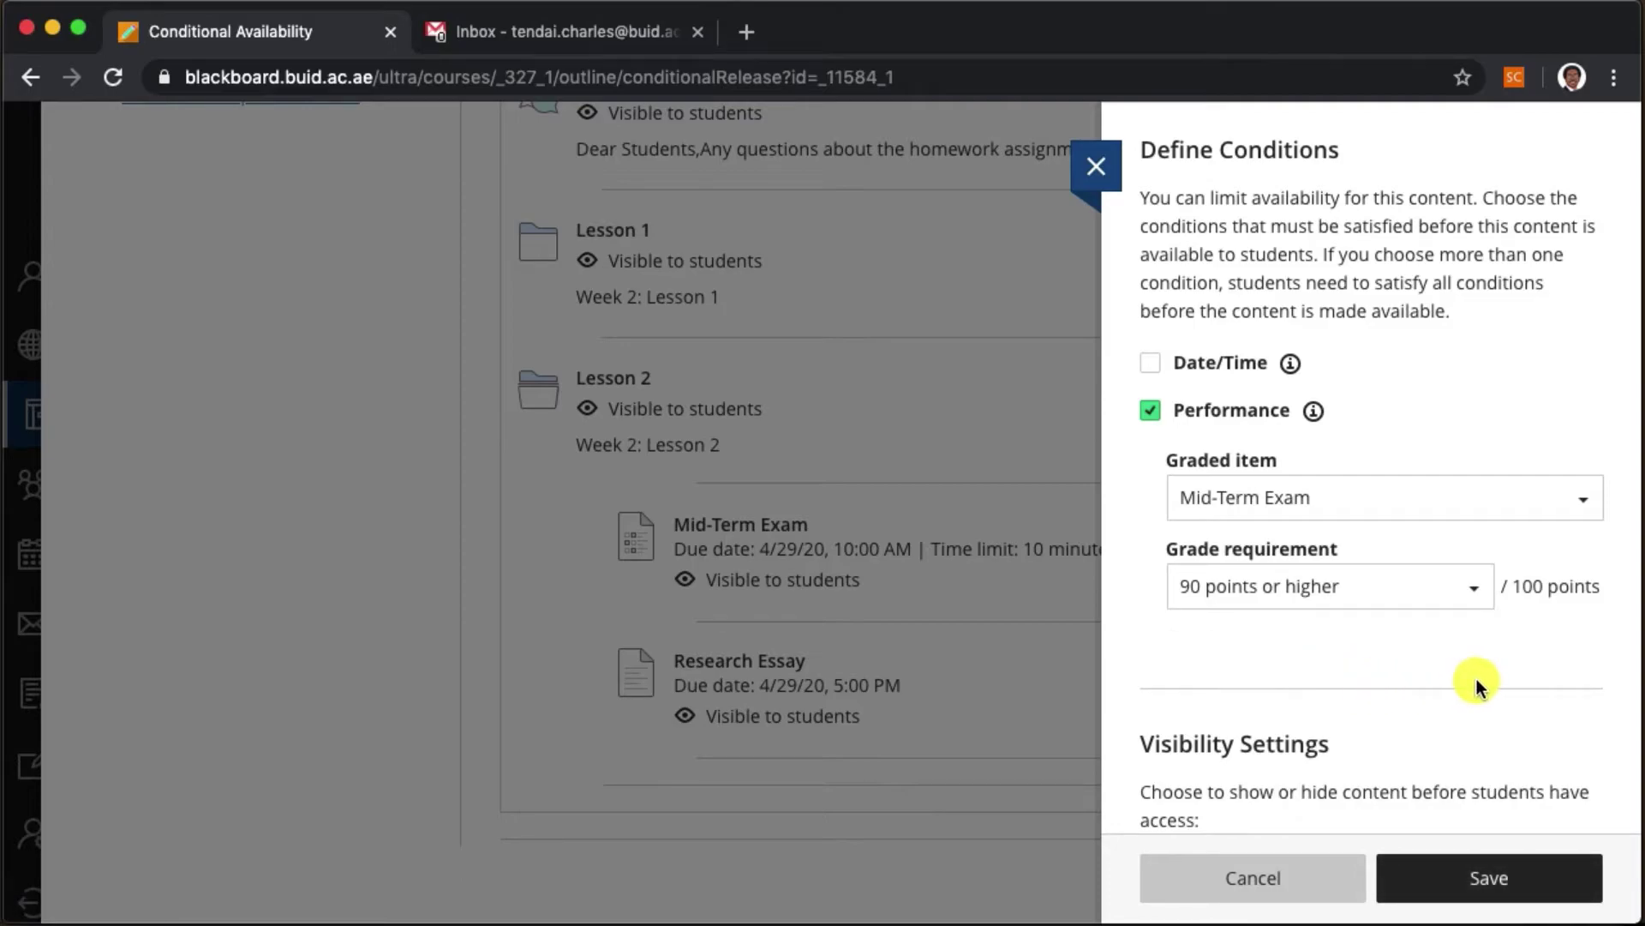
scroll(1474, 683, "down", 2)
scroll(1475, 683, "down", 3)
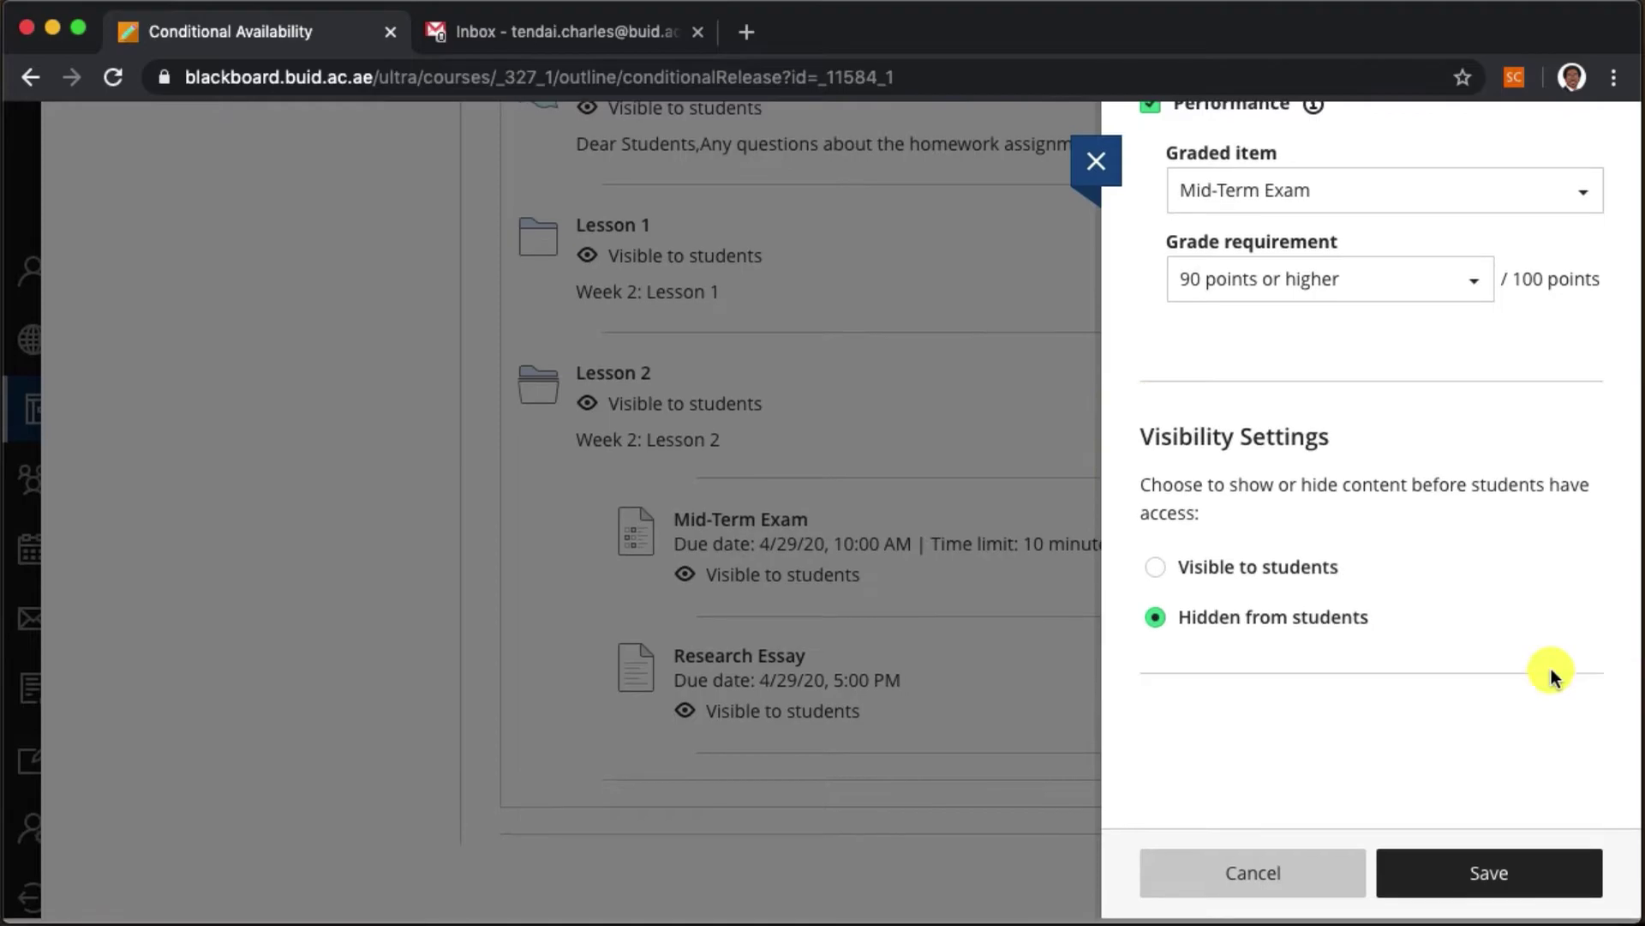
Step: Save the Research Essay's performance condition and start Student Preview
left_click(1504, 870)
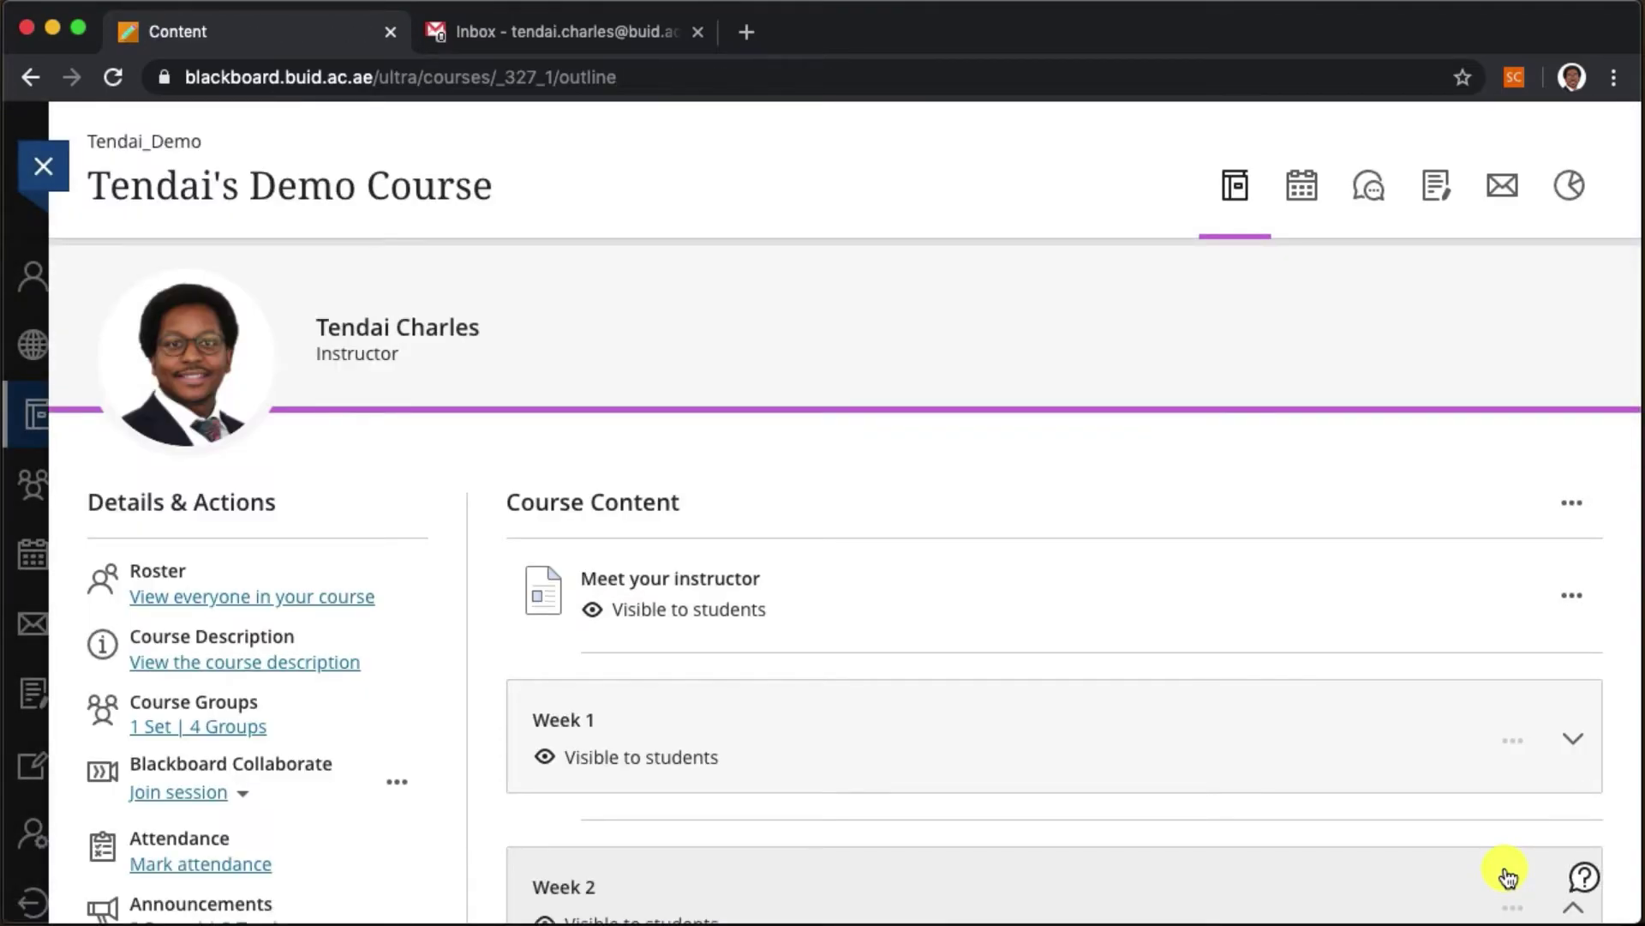
scroll(1465, 780, "down", 5)
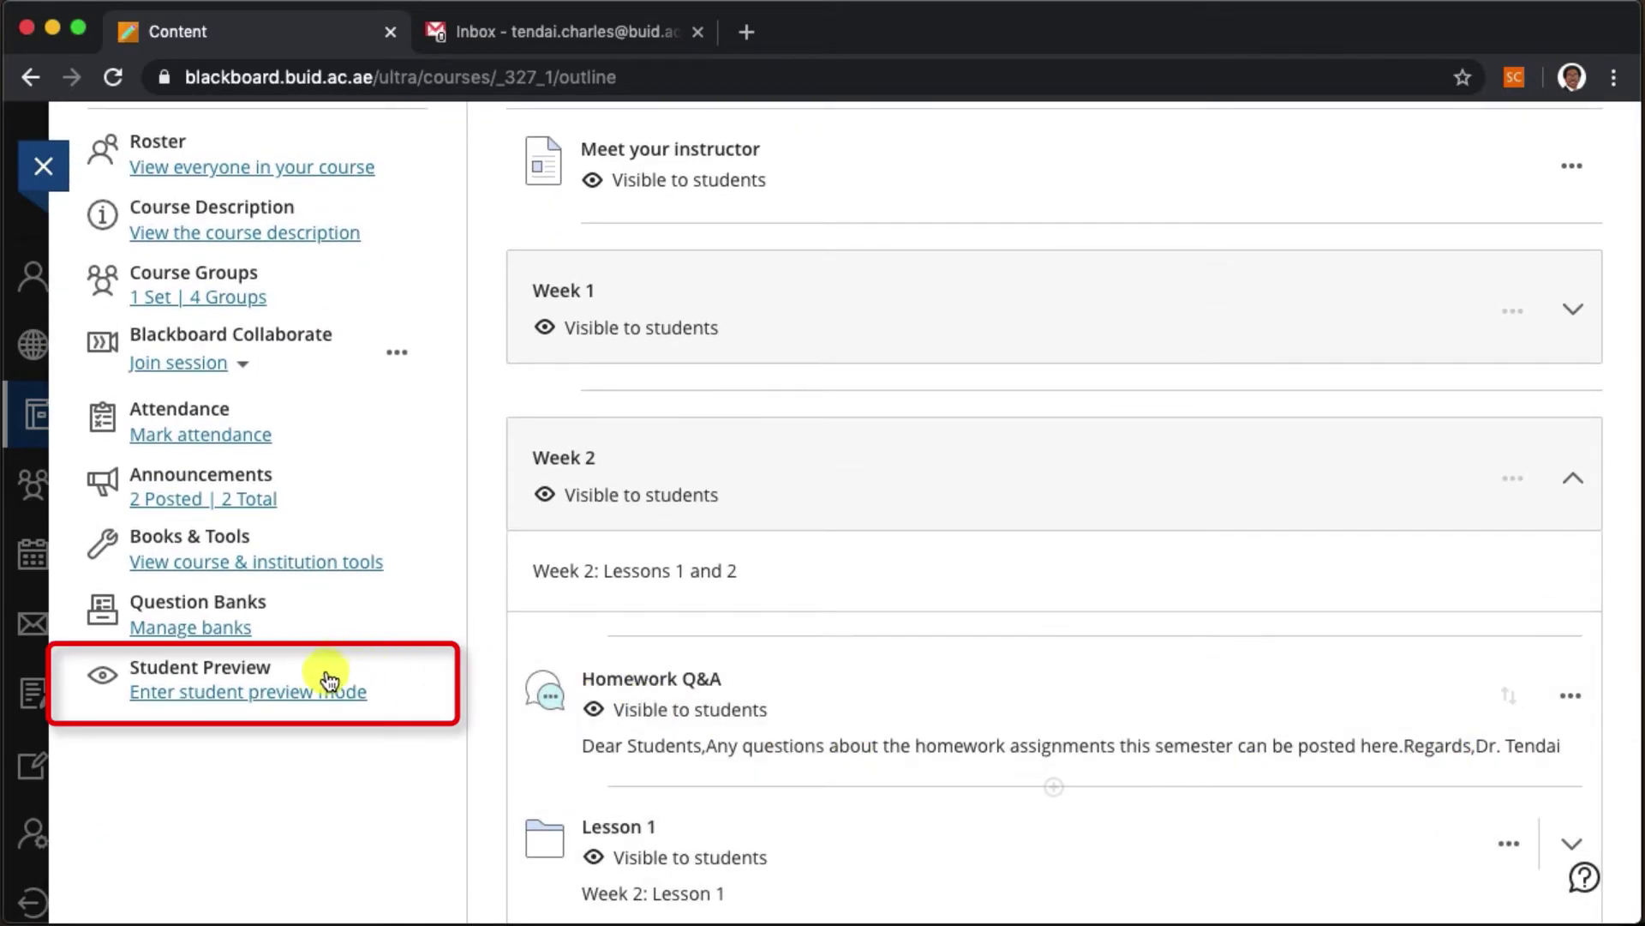
left_click(317, 692)
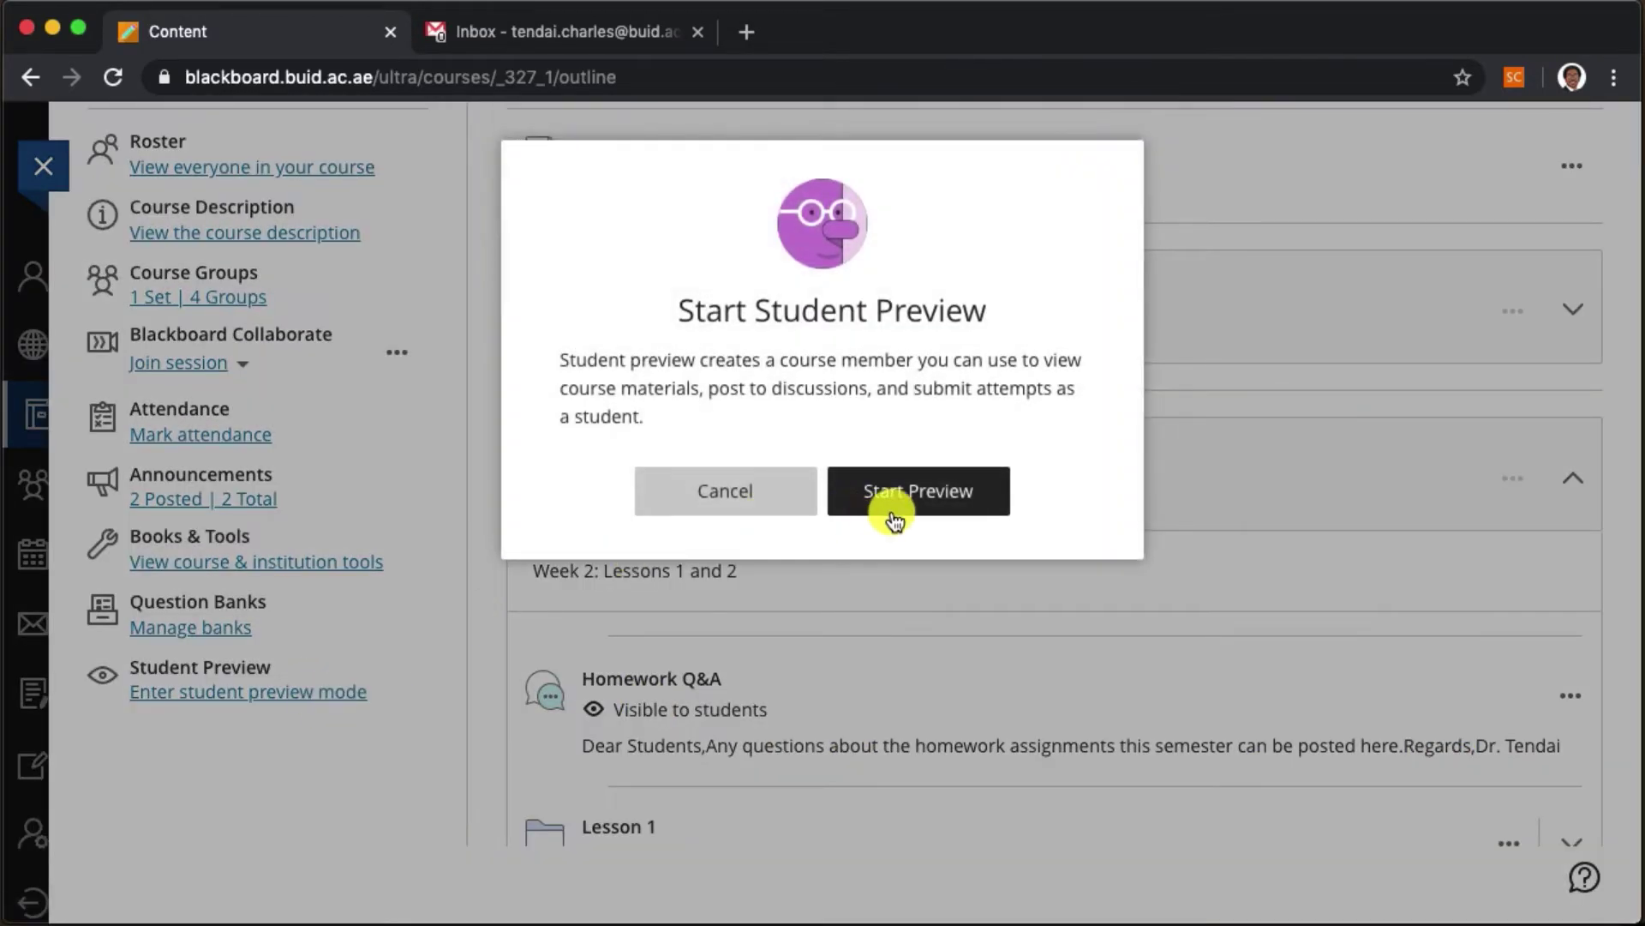
left_click(894, 514)
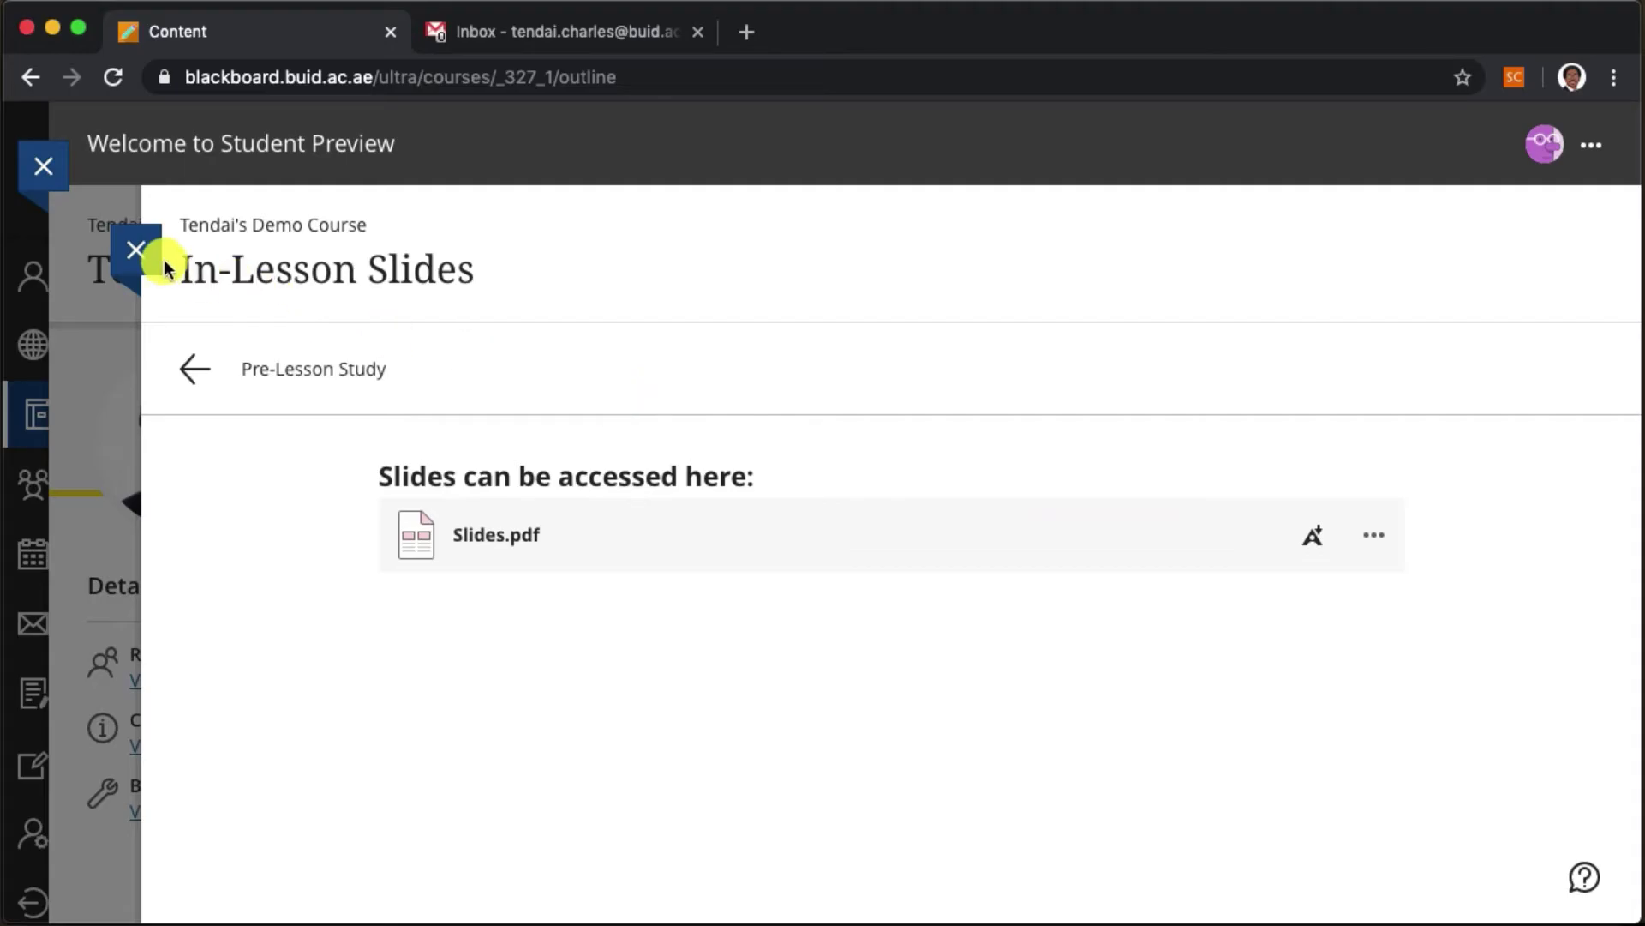
Step: Check Week 2's Lesson 2 shows only the Mid-Term Exam, then exit the preview
left_click(136, 250)
scroll(1150, 548, "down", 3)
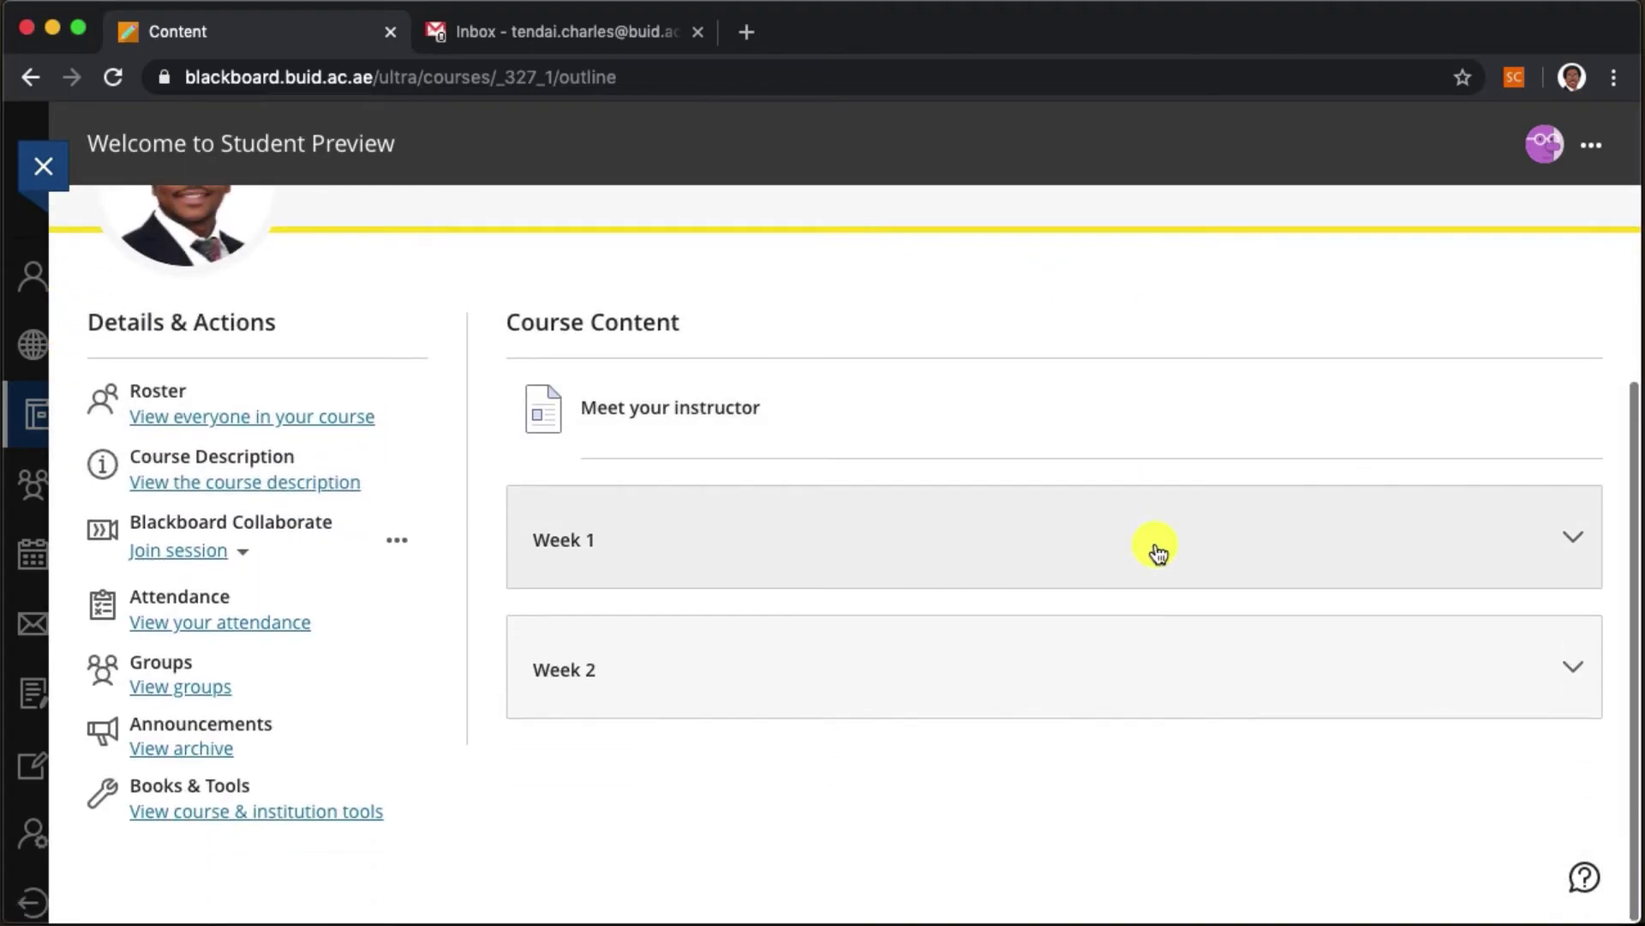
left_click(1569, 671)
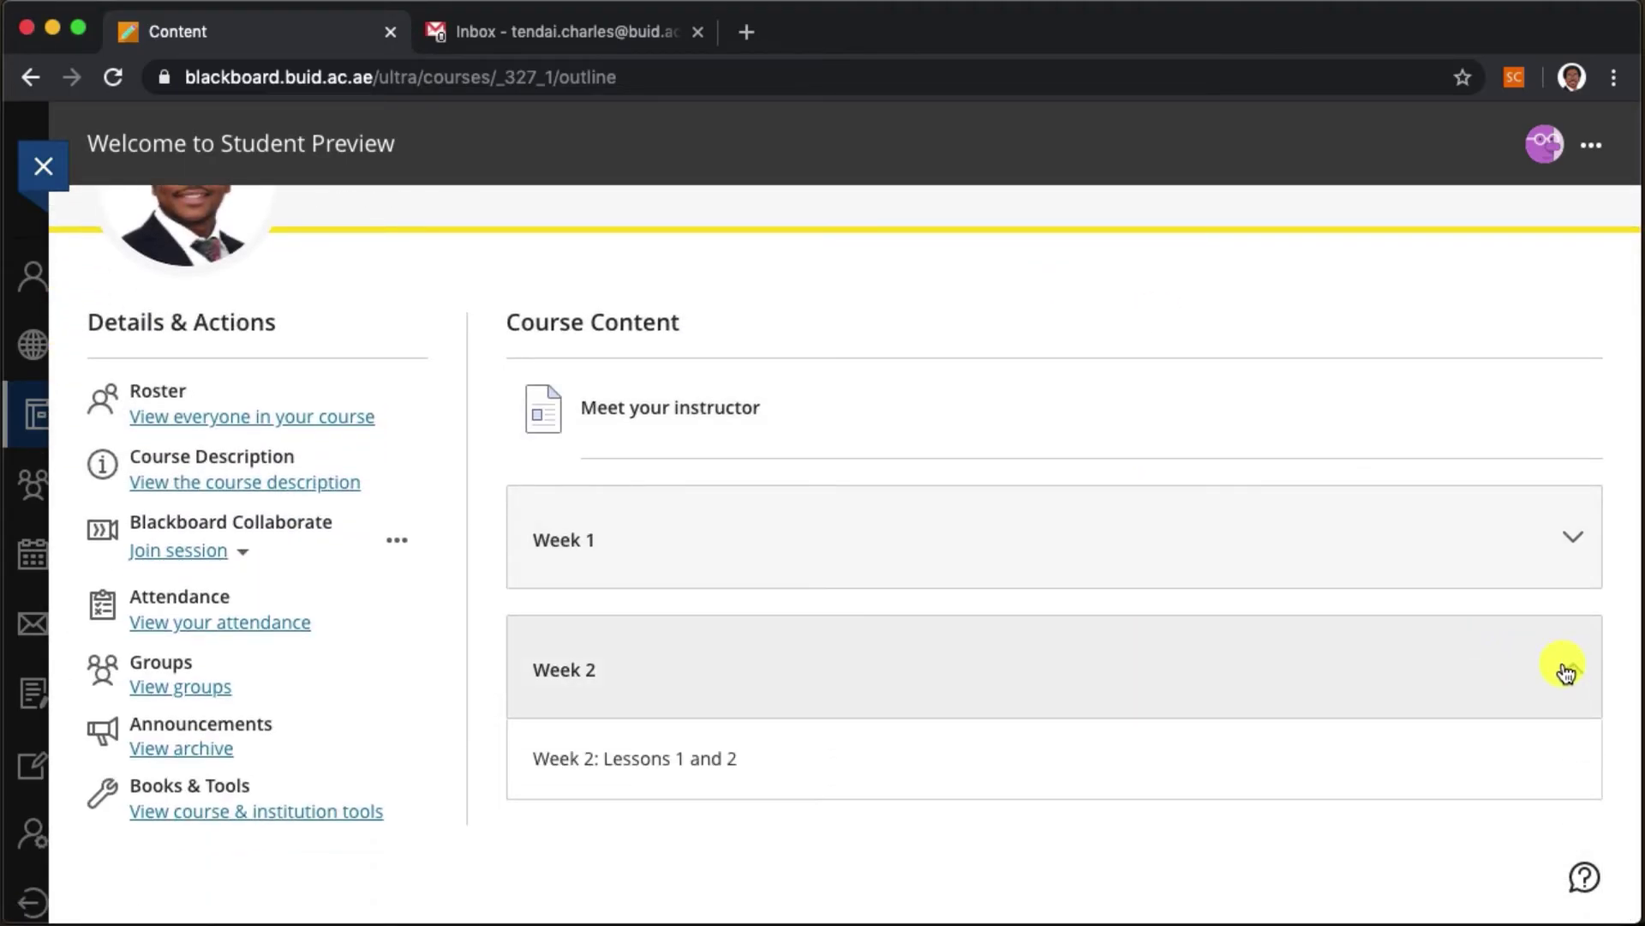
scroll(1434, 744, "down", 3)
scroll(1434, 703, "down", 1)
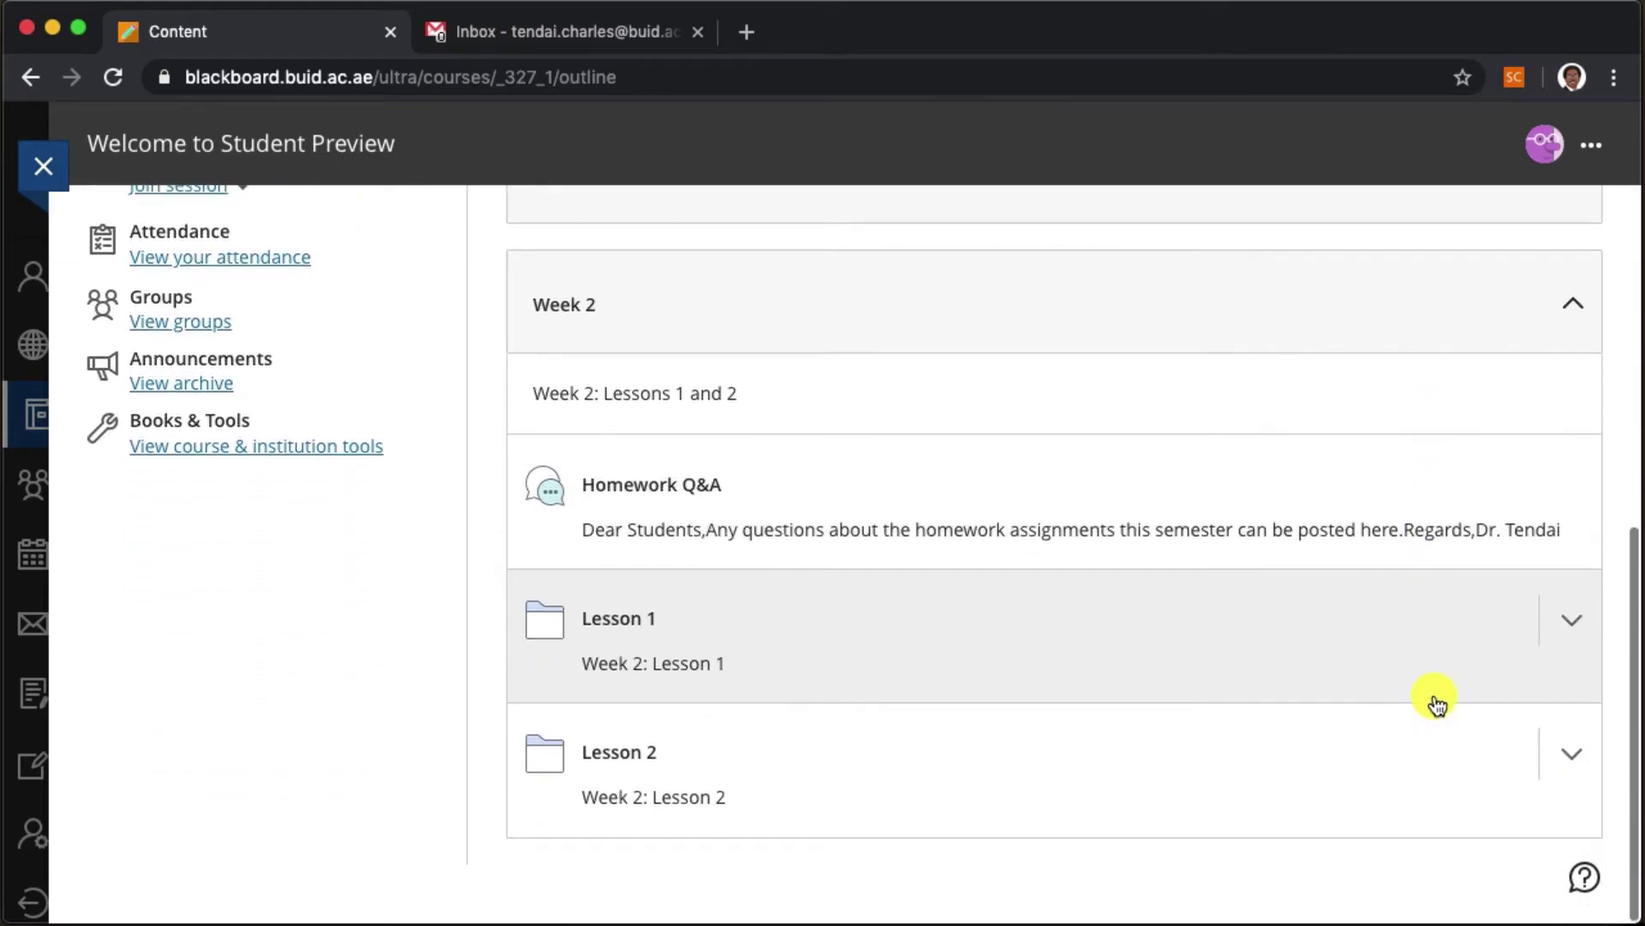
left_click(1572, 753)
scroll(1534, 736, "down", 1)
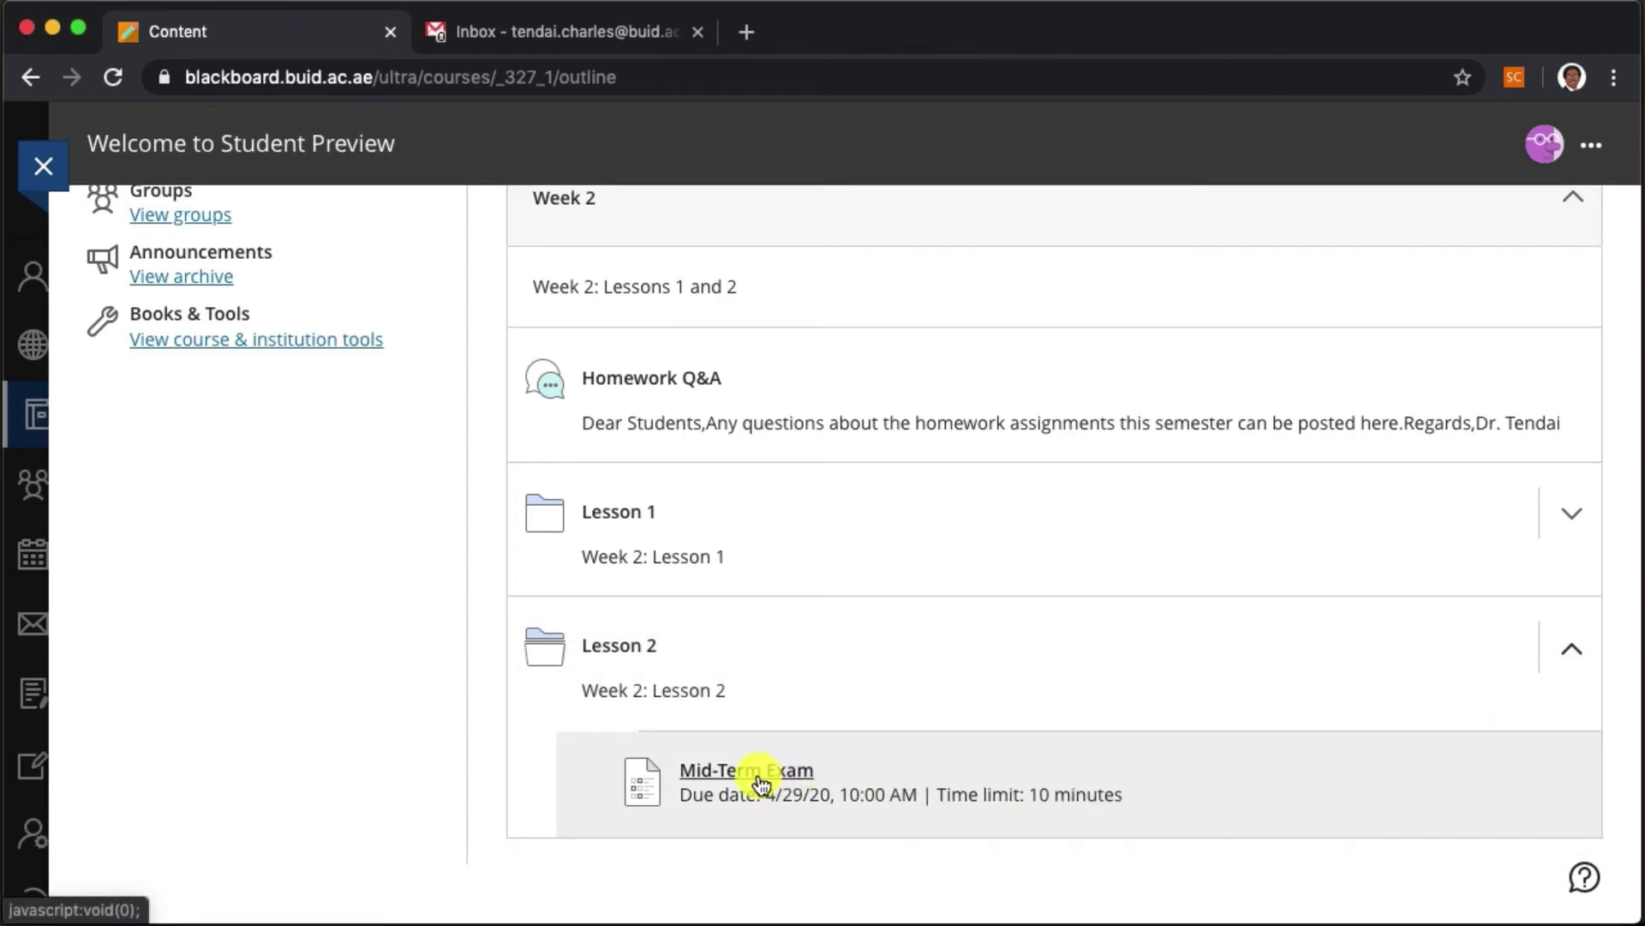
left_click(1591, 144)
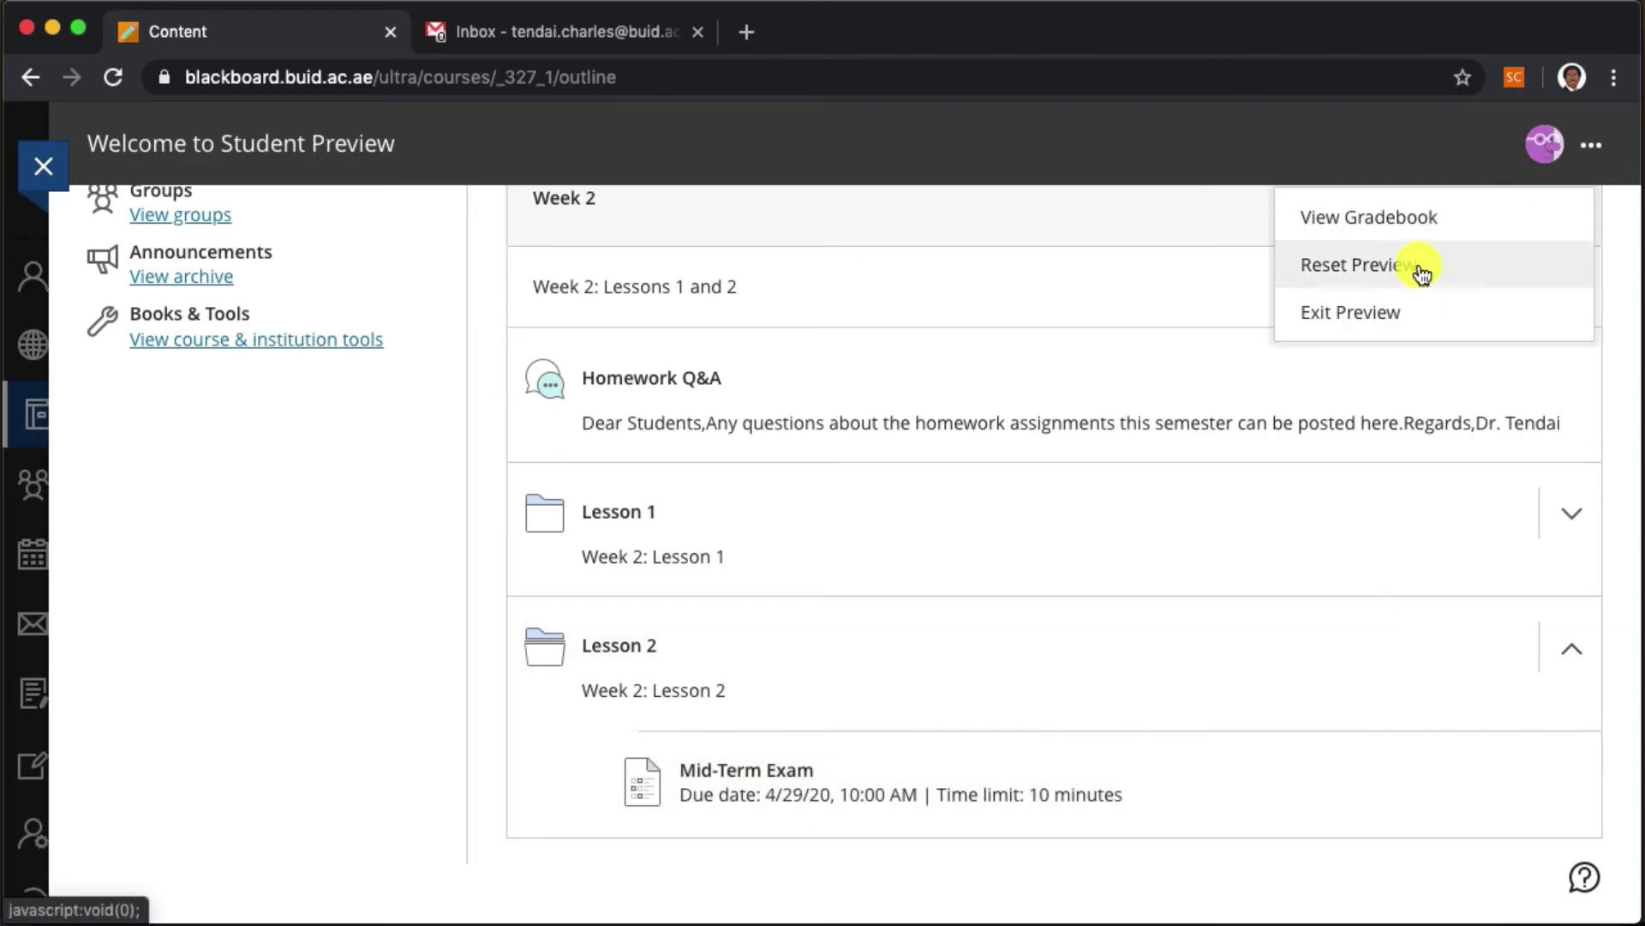
left_click(1417, 268)
Step: Lower the Research Essay's Mid-Term Exam requirement to 10 points or higher and save it
scroll(1462, 569, "down", 4)
left_click(1572, 571)
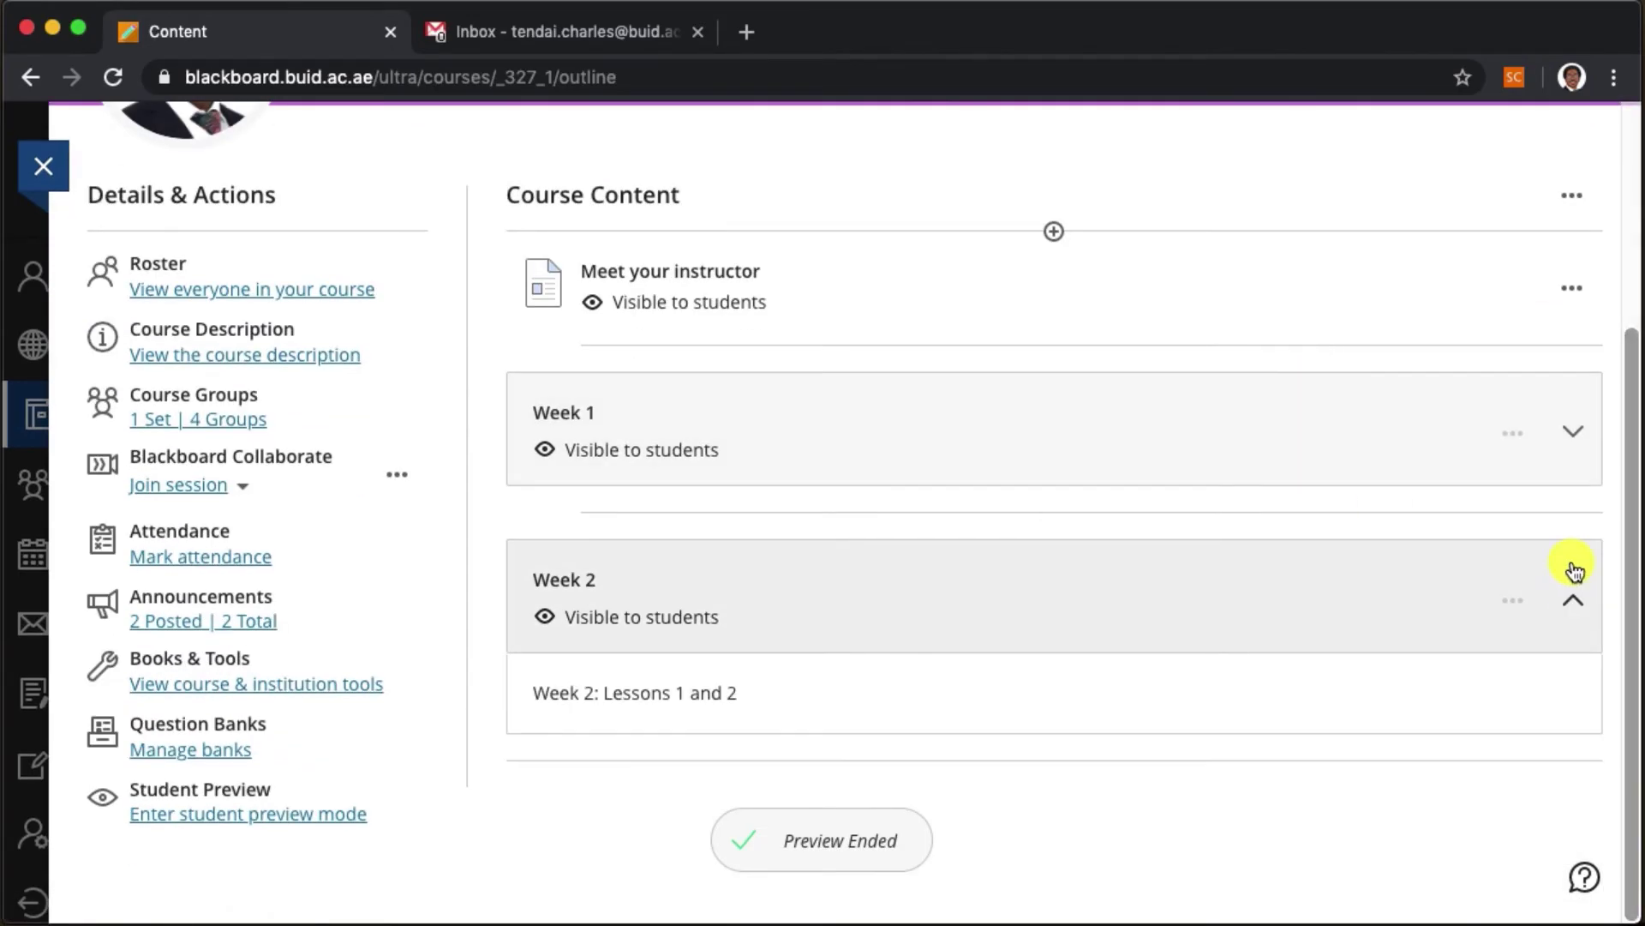
scroll(1574, 561, "down", 5)
left_click(1570, 690)
scroll(1569, 681, "down", 3)
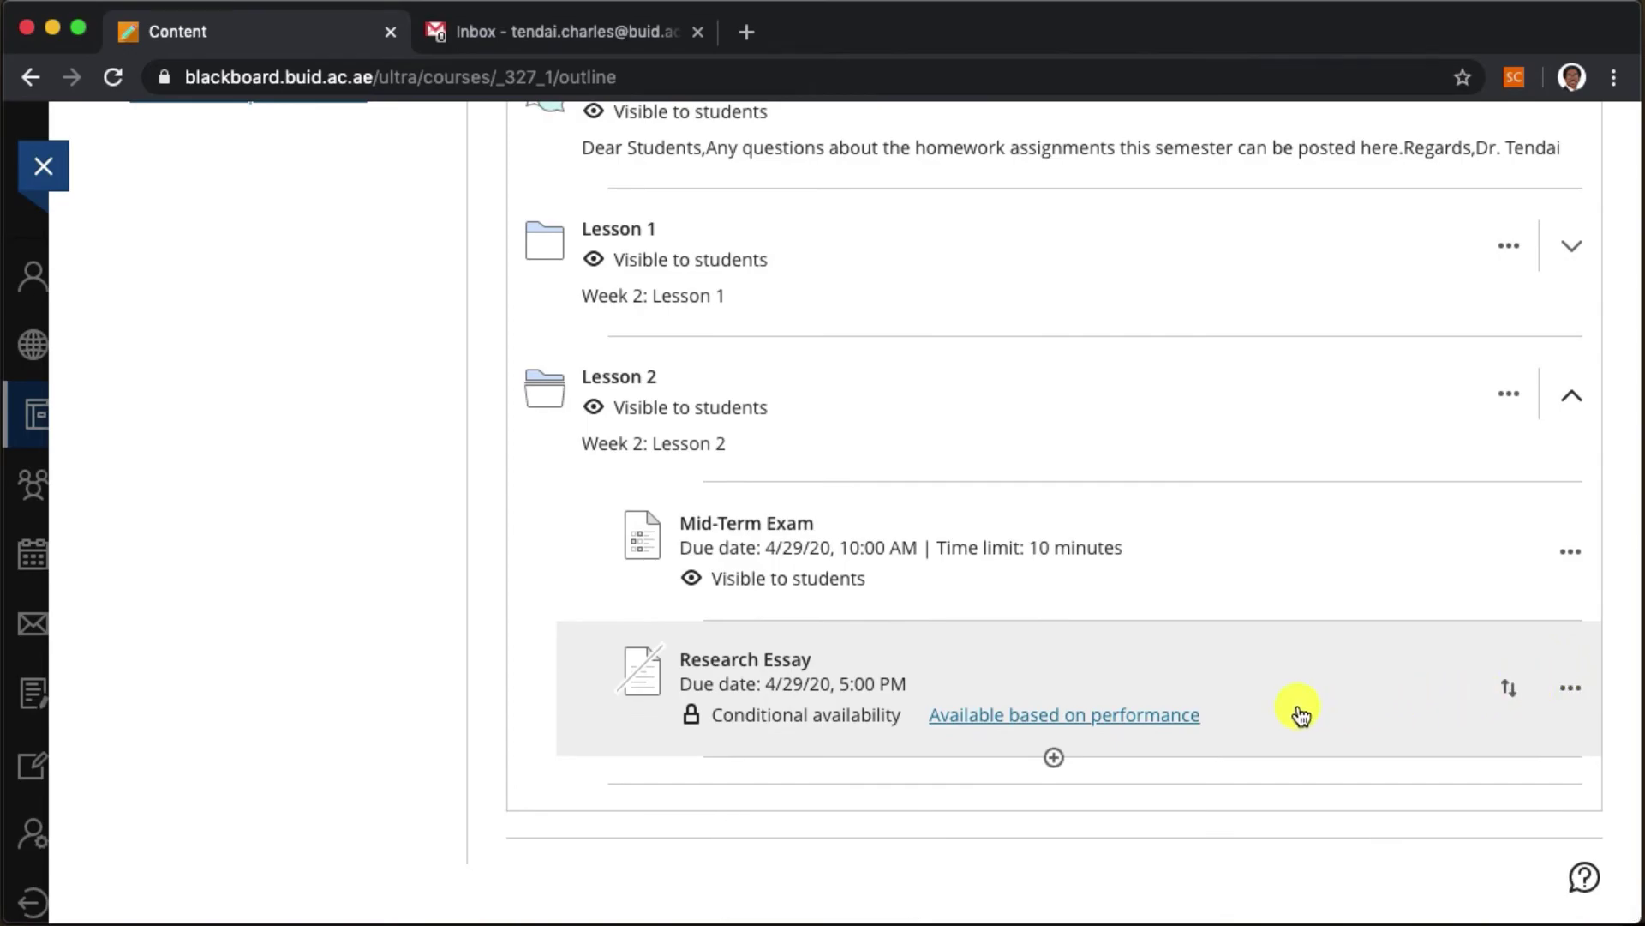
left_click(1183, 720)
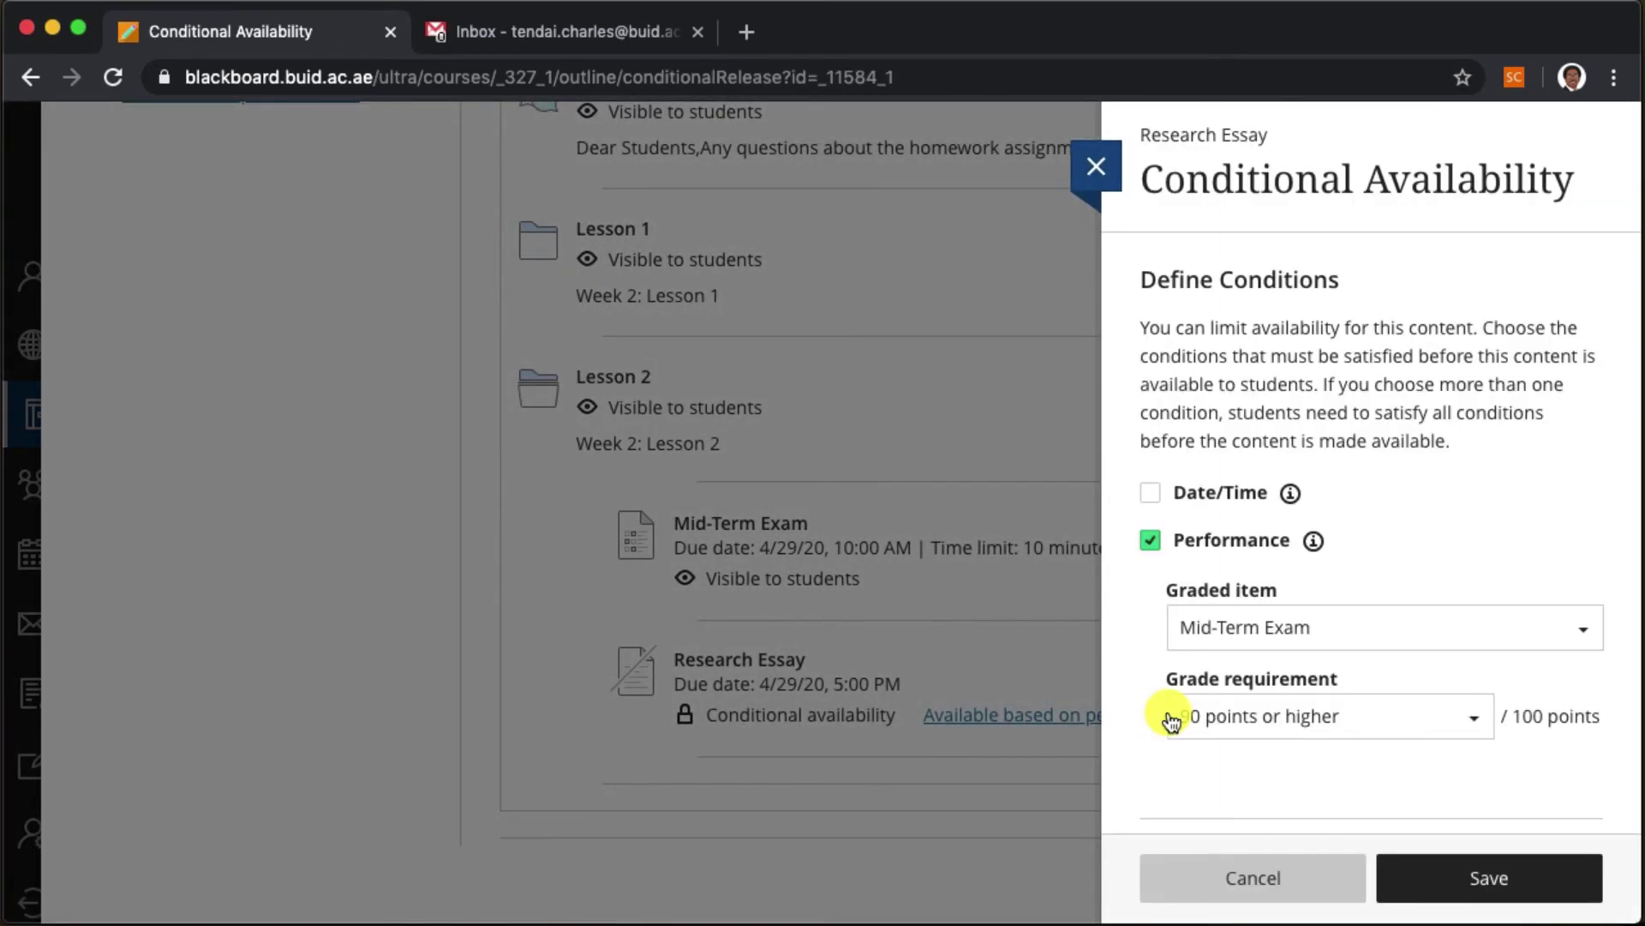
left_click(1474, 719)
scroll(1457, 729, "down", 5)
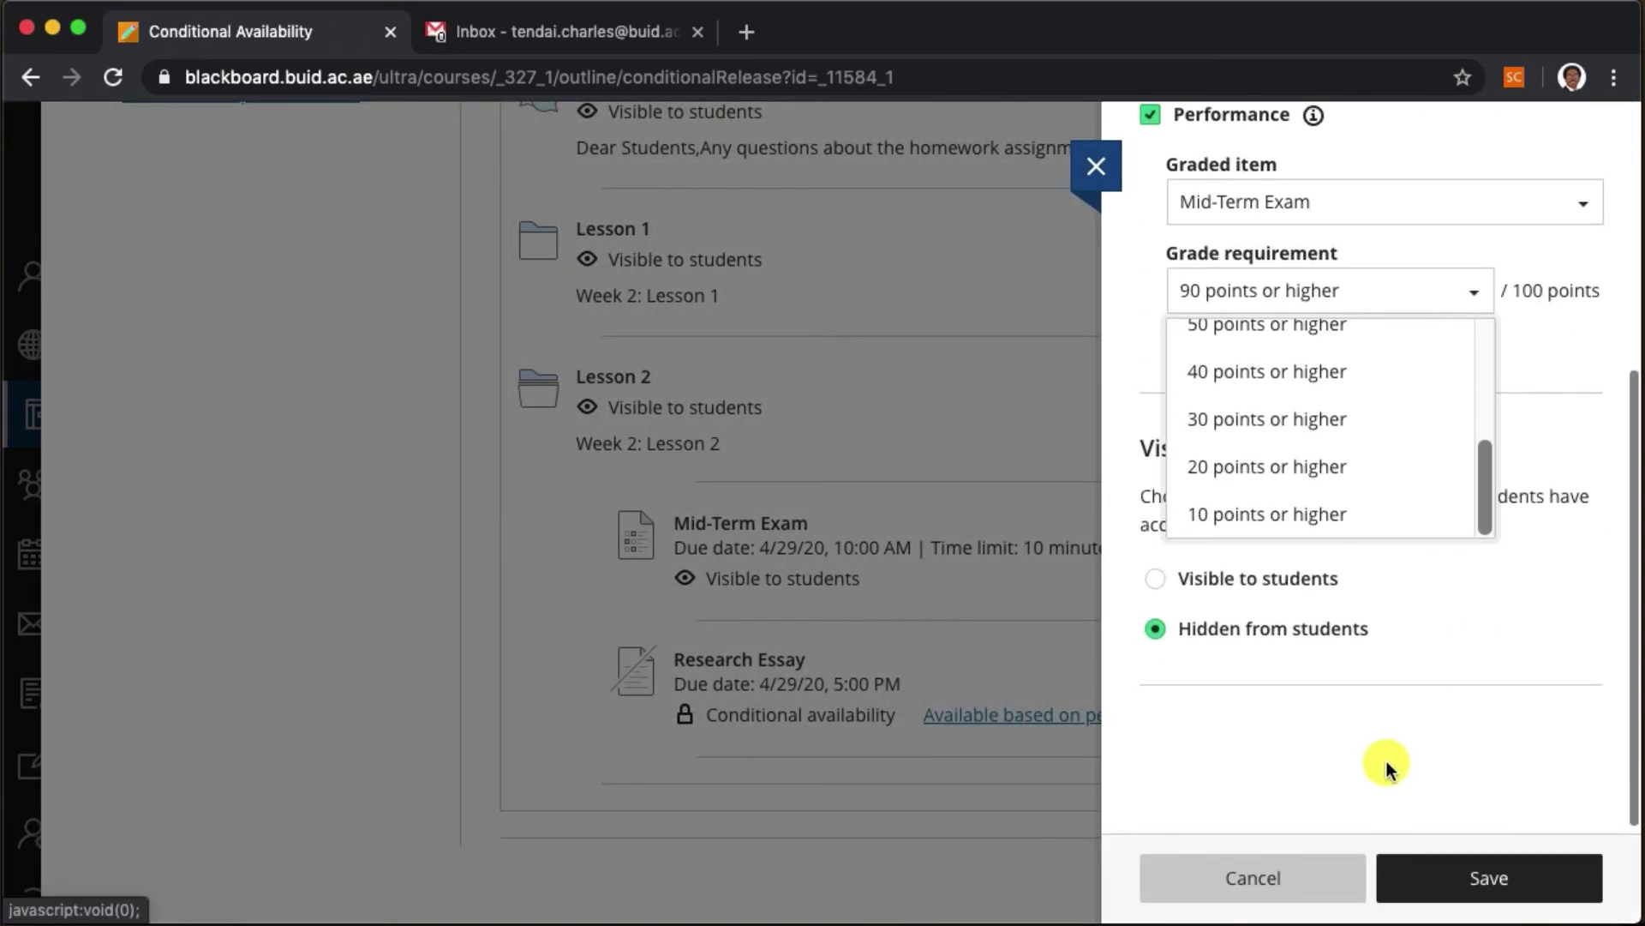
left_click(1292, 506)
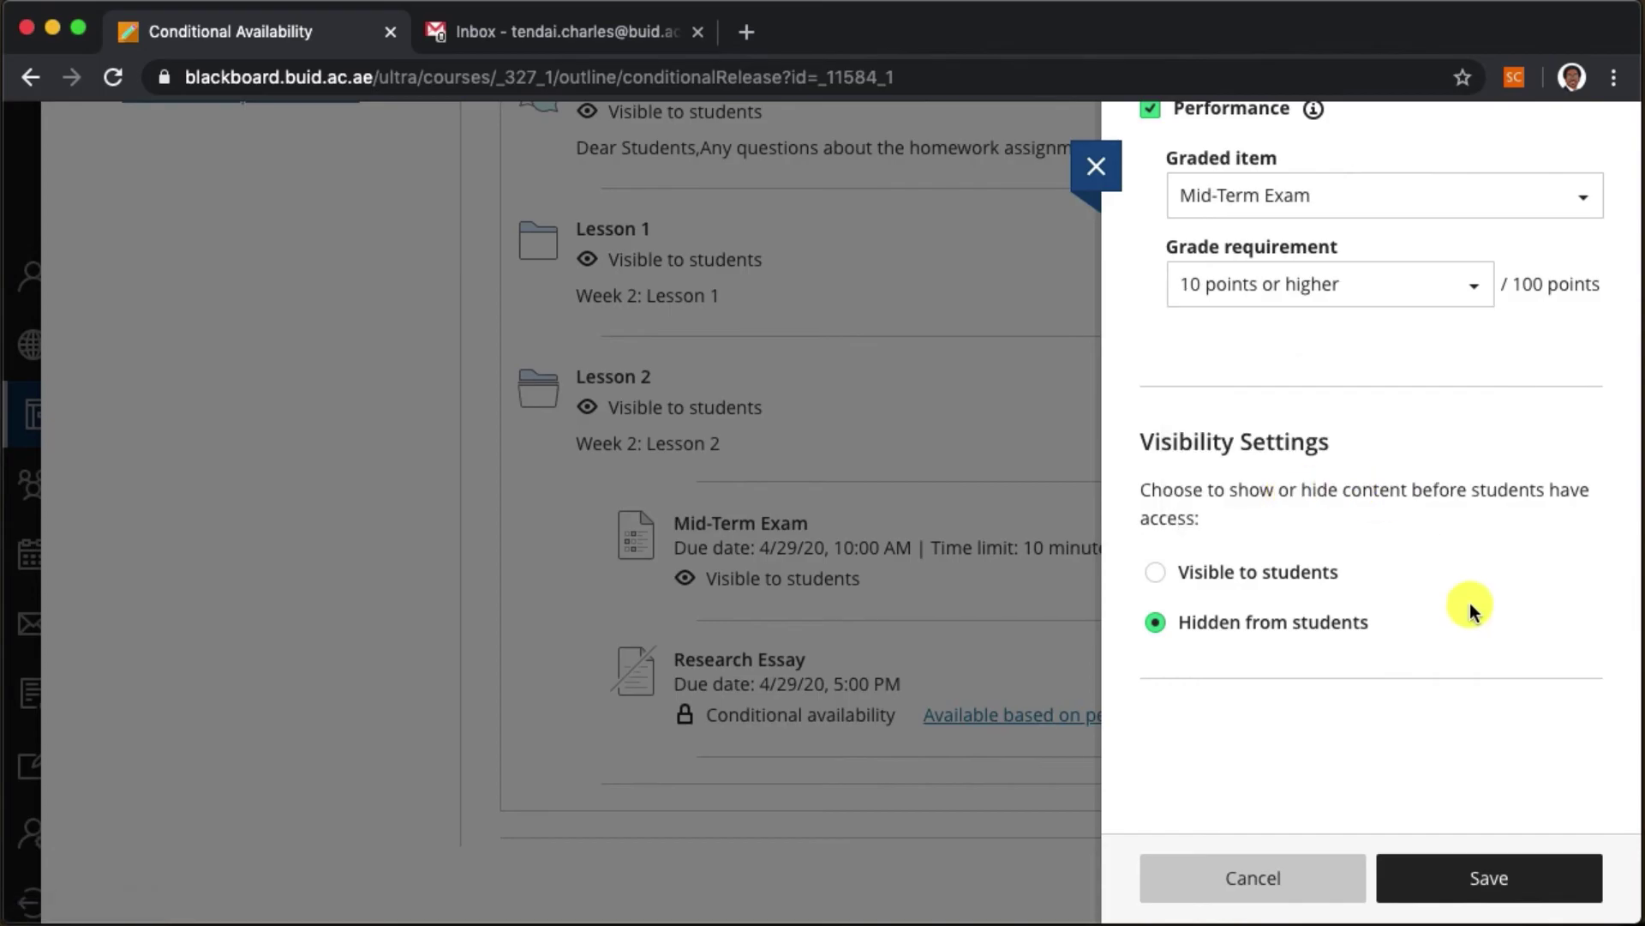
left_click(1514, 874)
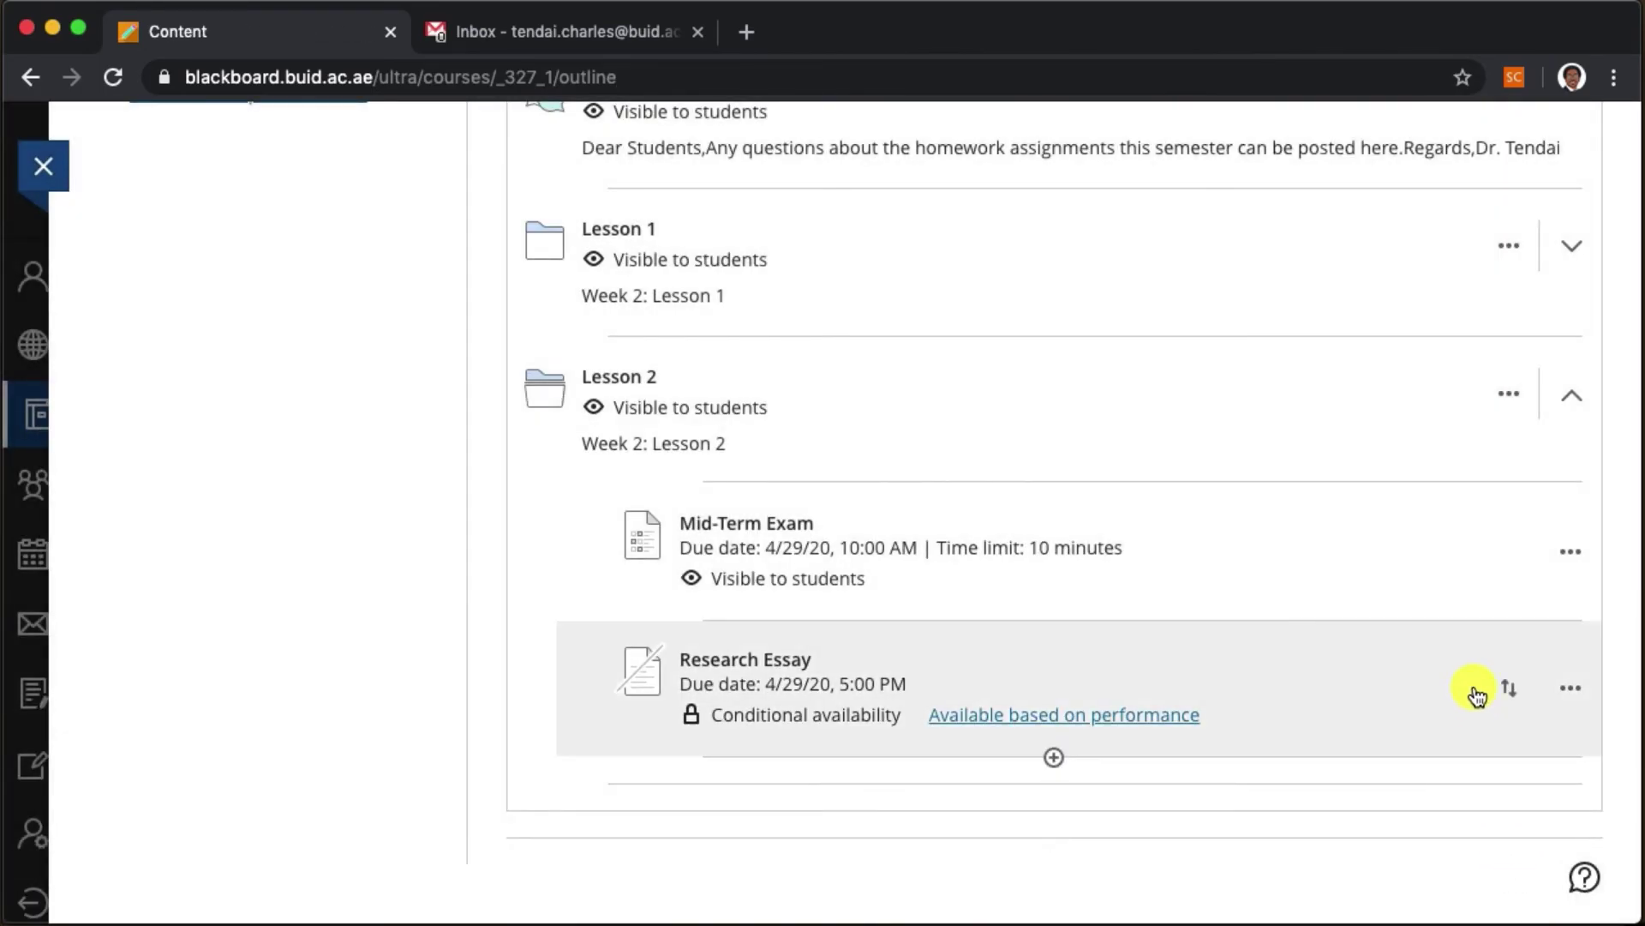
scroll(1474, 692, "up", 5)
Step: Start Student Preview and expand Week 2's Lesson 2 to find the Research Essay beside the Mid-Term Exam
left_click(323, 323)
left_click(913, 491)
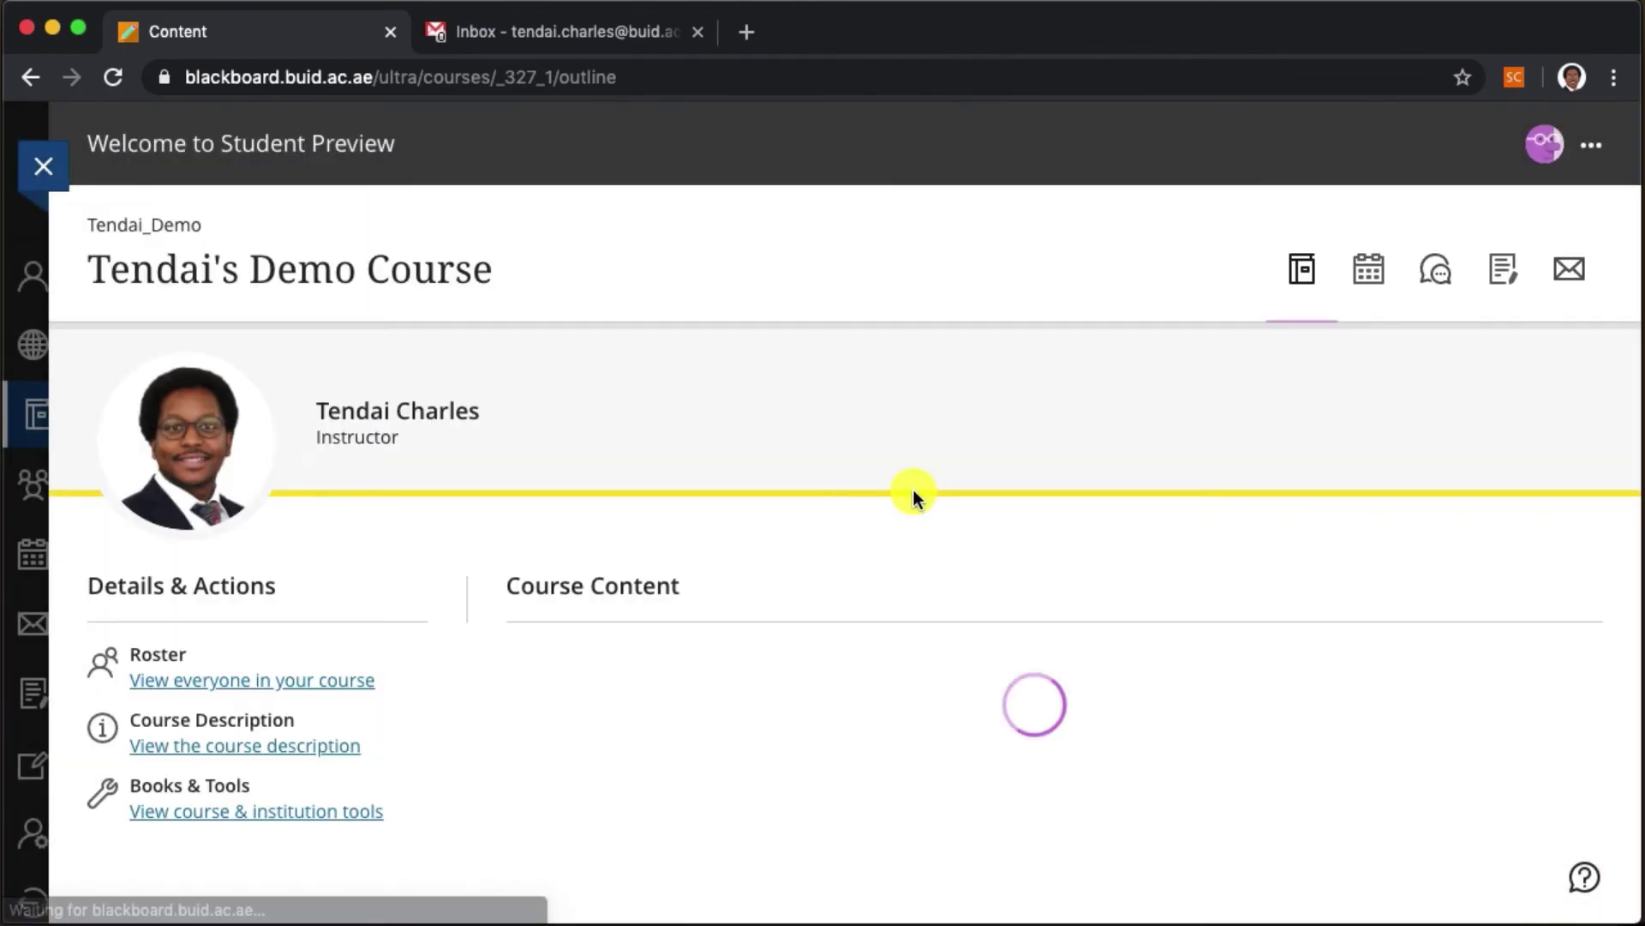
scroll(1200, 565, "down", 3)
left_click(1581, 666)
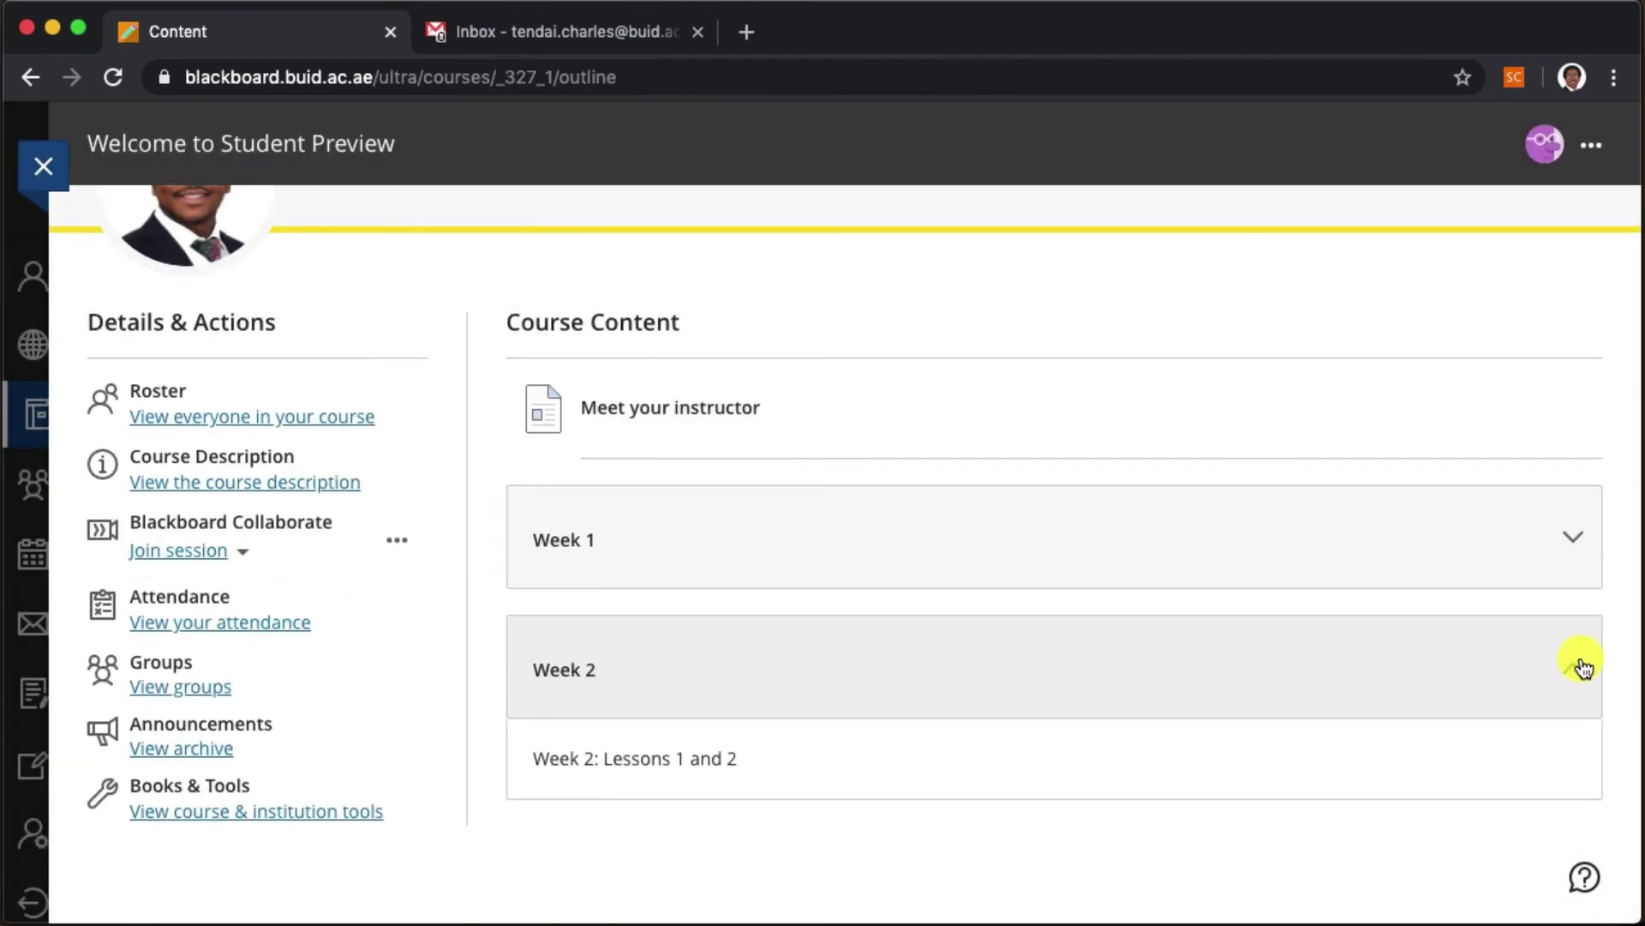
scroll(1560, 668, "down", 4)
left_click(1572, 761)
scroll(1564, 737, "down", 2)
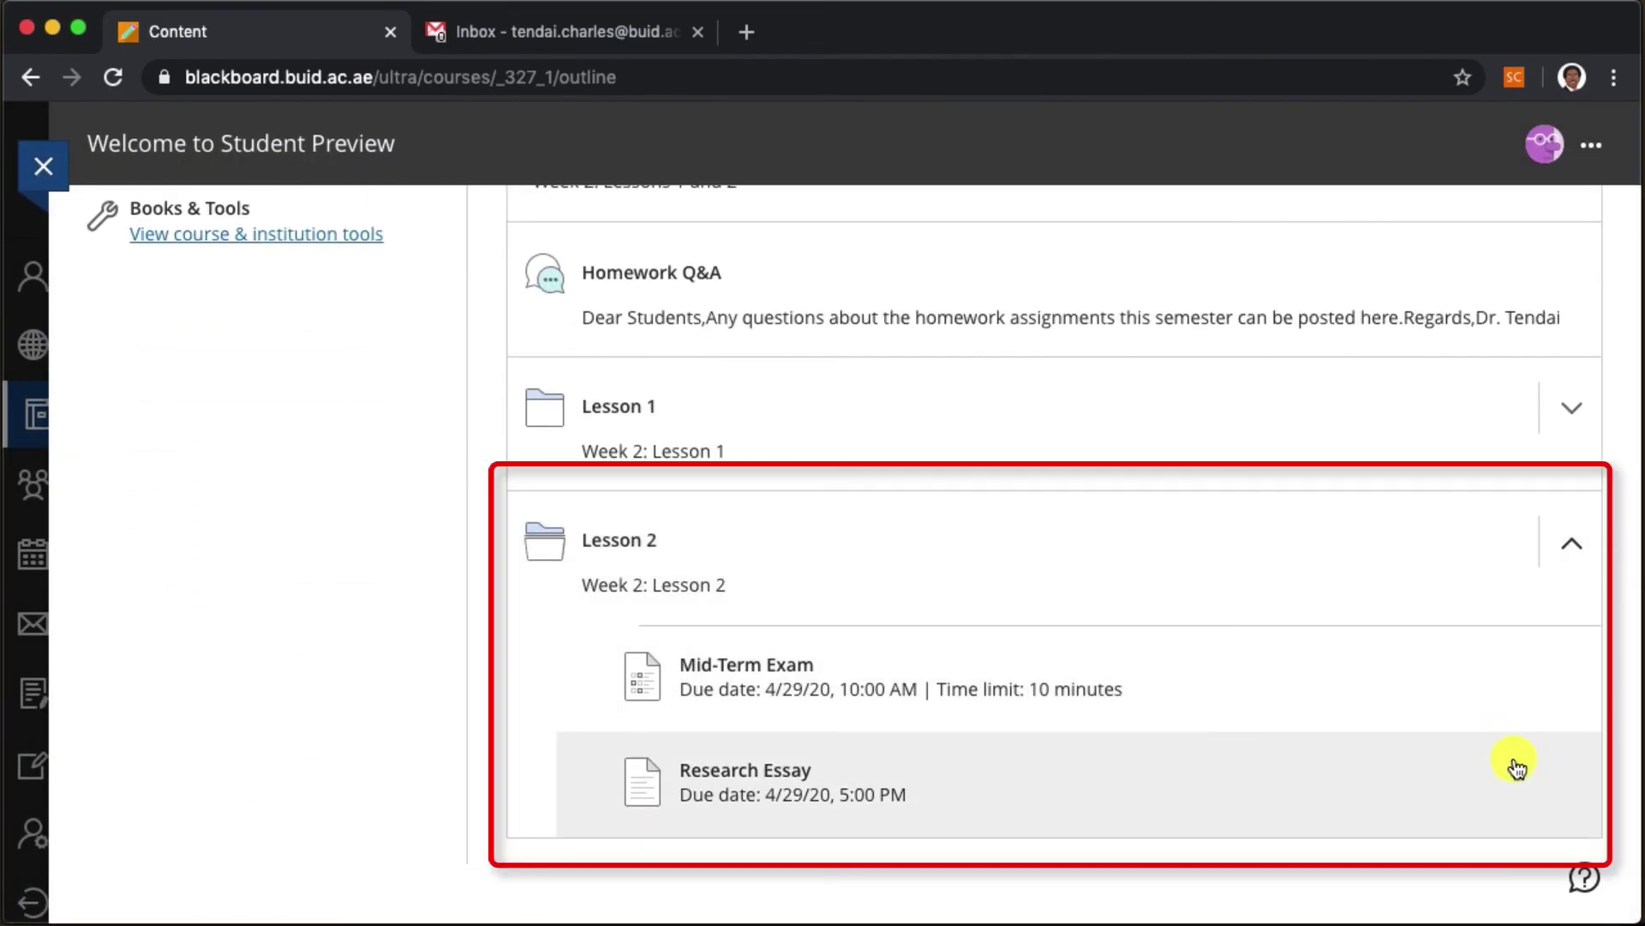